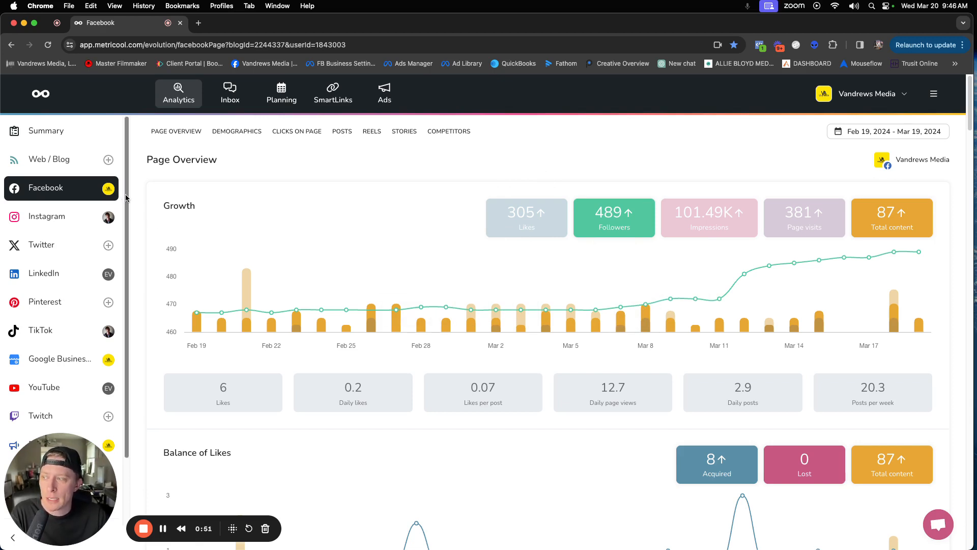
Review the Facebook Page Overview growth and likes charts, and check which date range presets are available
mouse_move(386, 324)
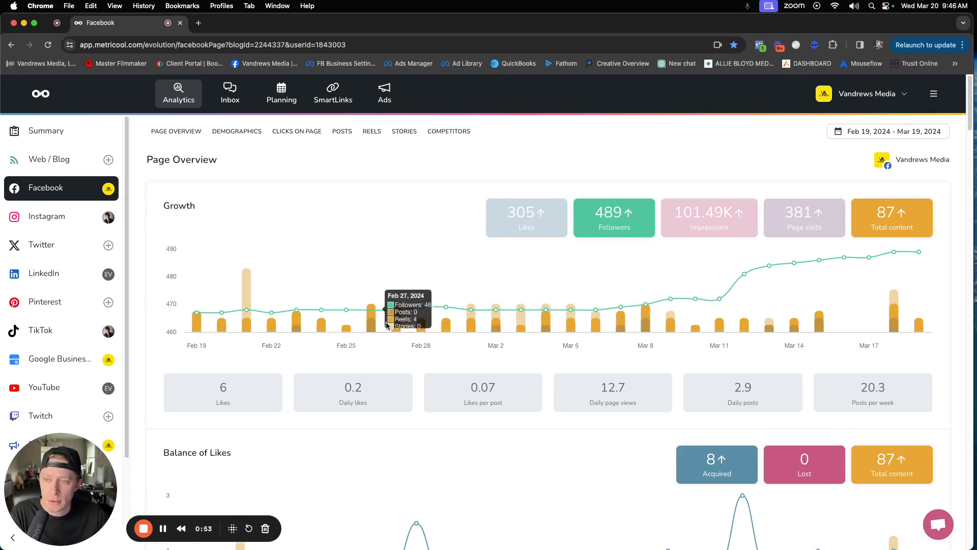
scroll(204, 285, "down", 5)
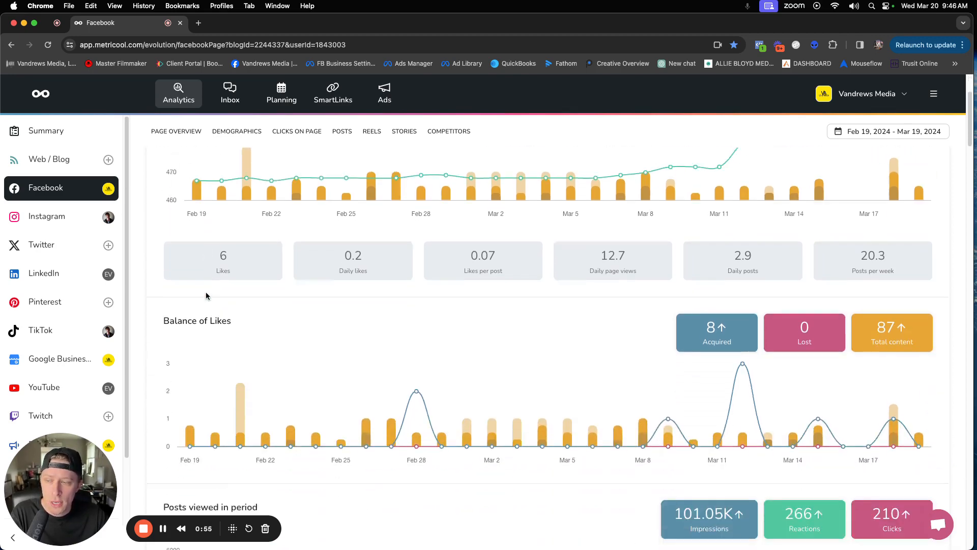
scroll(206, 296, "up", 5)
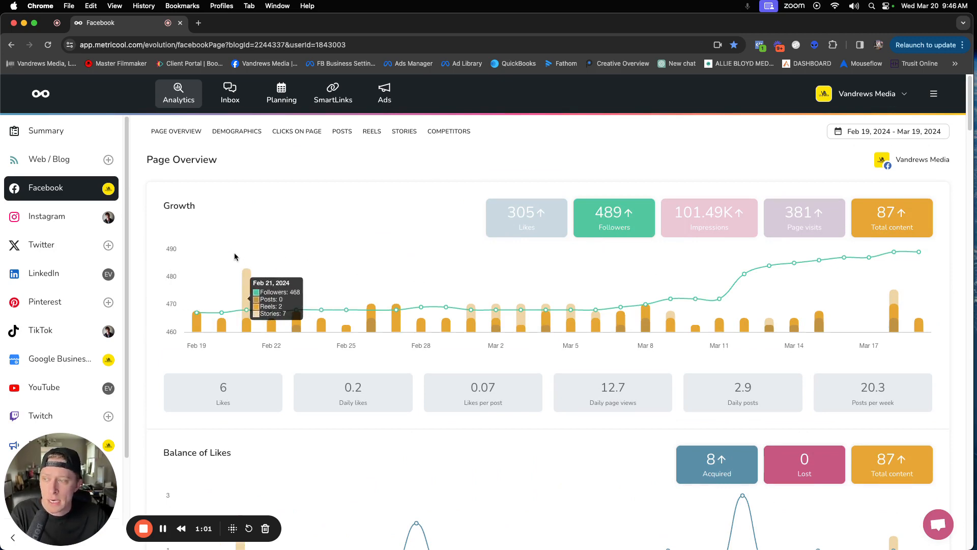
left_click(927, 132)
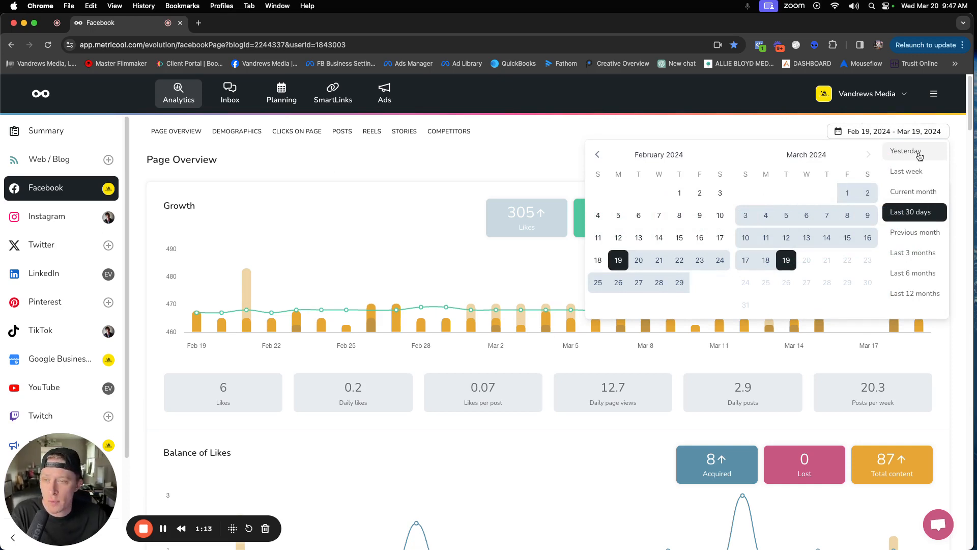
left_click(684, 133)
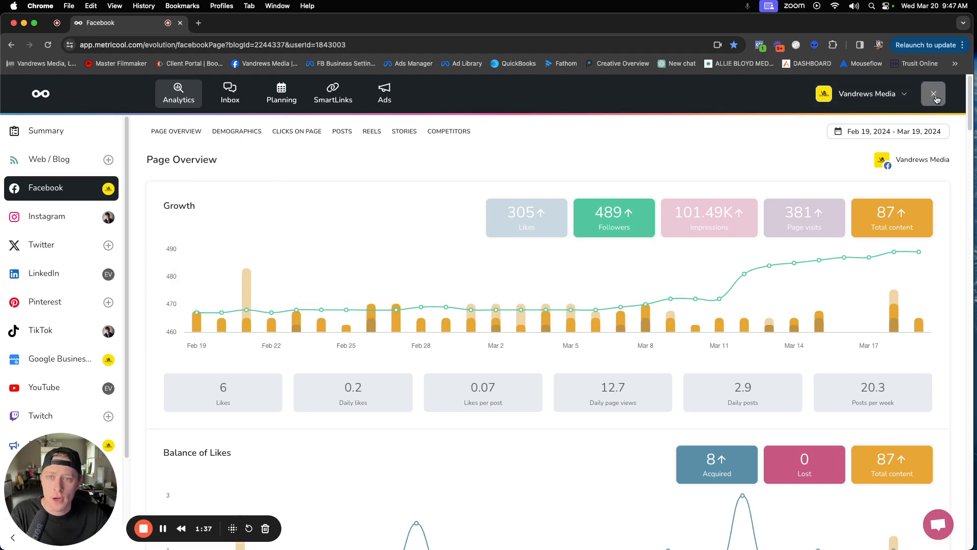
Open the Connections page of the Vandrews Media brand to view its linked social accounts
left_click(934, 97)
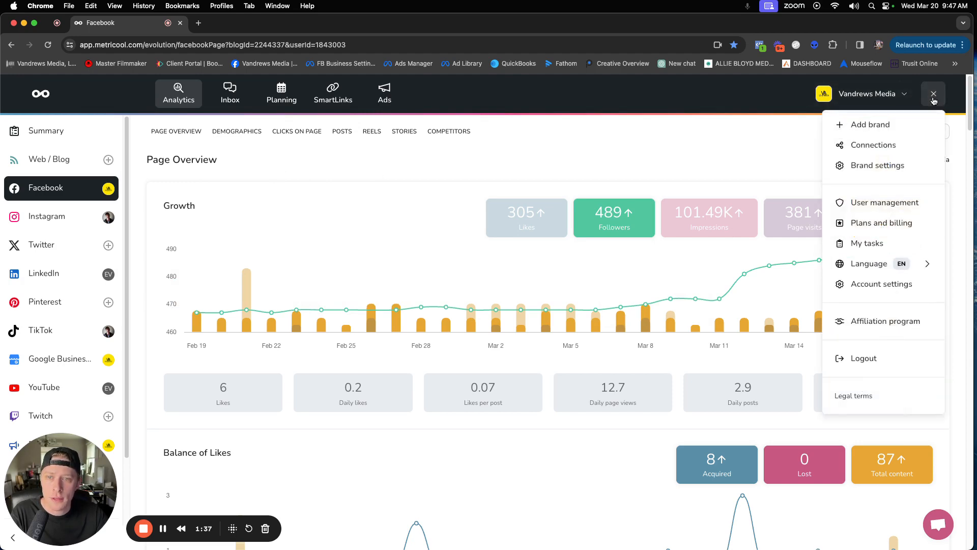
left_click(877, 147)
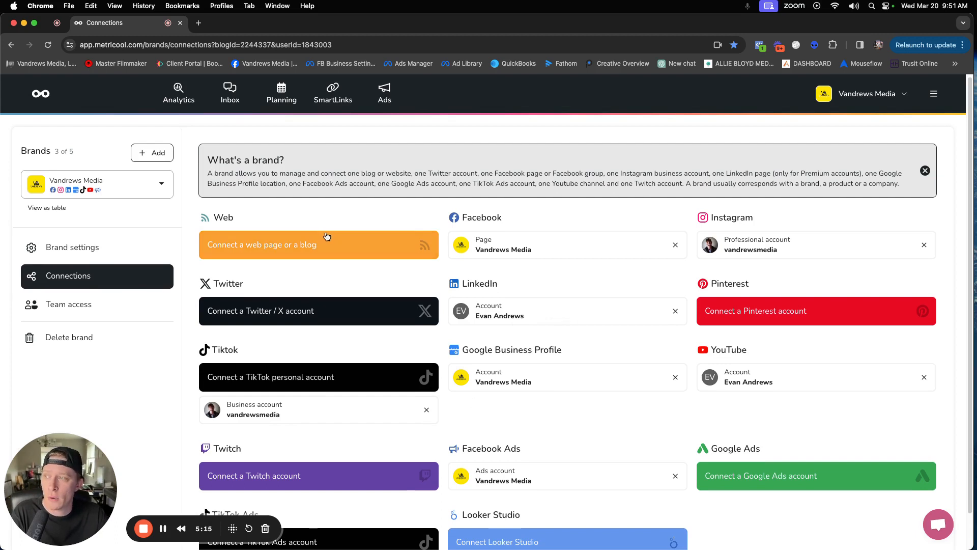
Open the planning calendar and look through the posts in the week of Mar 17 to Mar 23, 2024
left_click(278, 101)
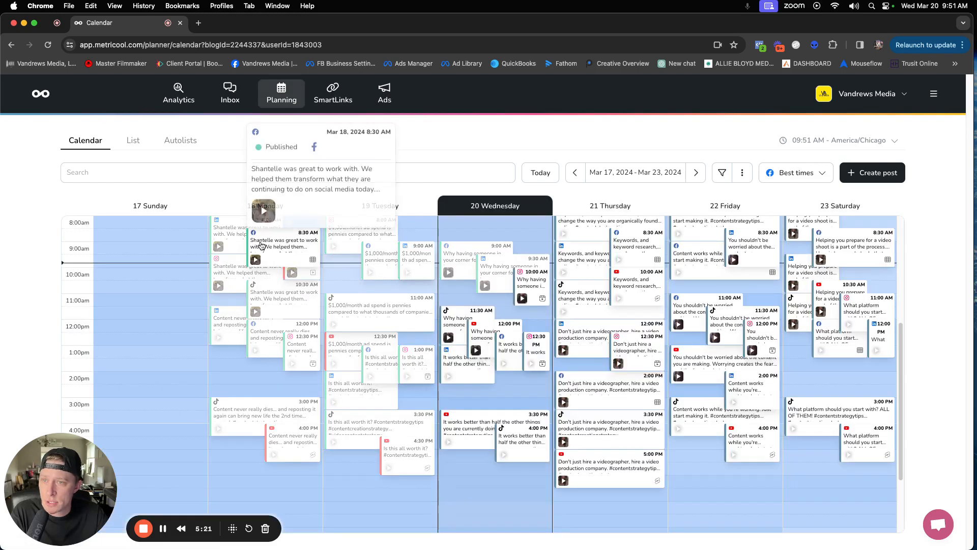
scroll(570, 356, "up", 1)
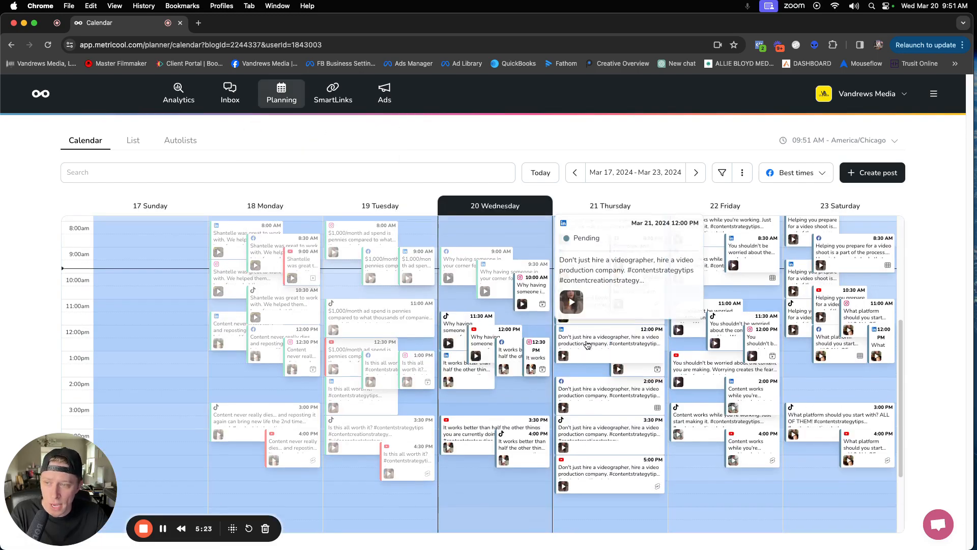
scroll(587, 346, "up", 1)
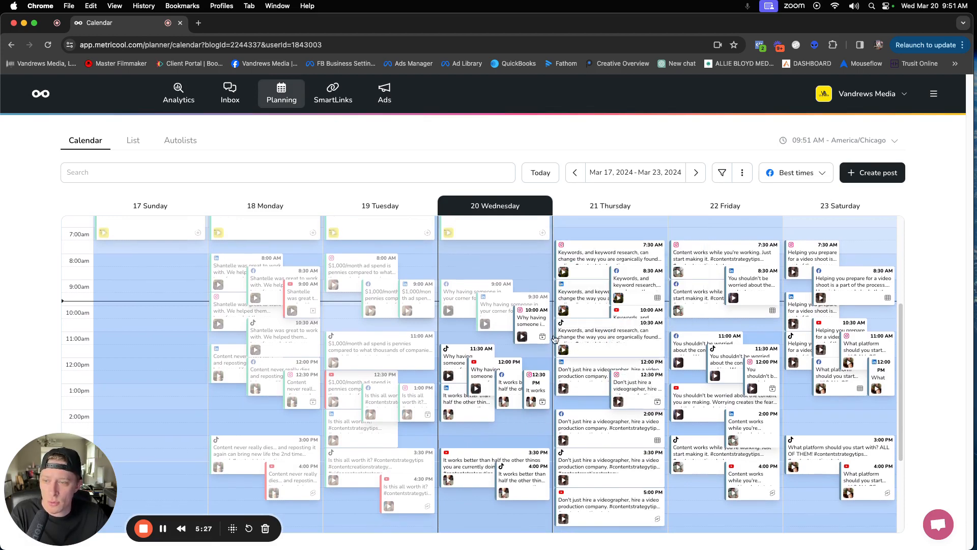
mouse_move(578, 286)
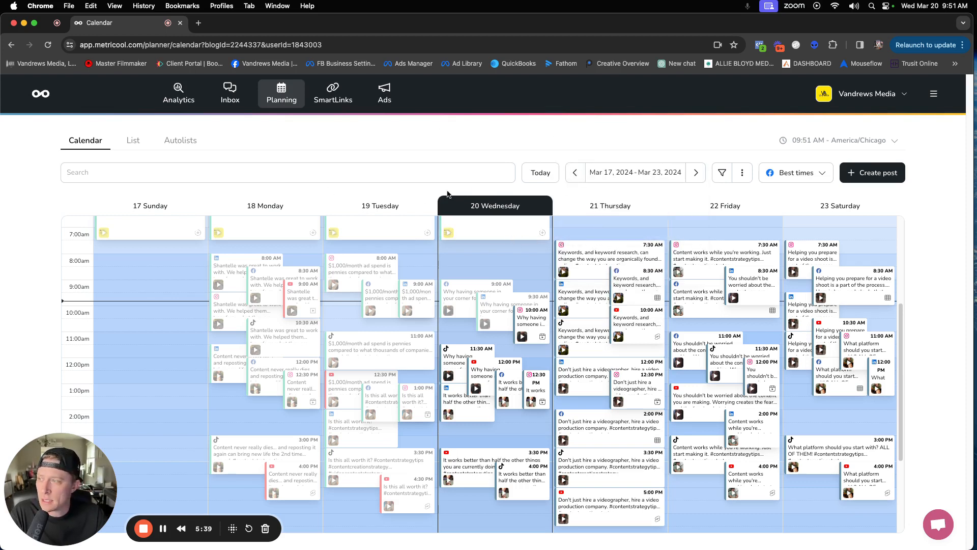
Advance the calendar three weeks to Apr 7 – Apr 13, 2024 and look over its scheduled posts
left_click(695, 173)
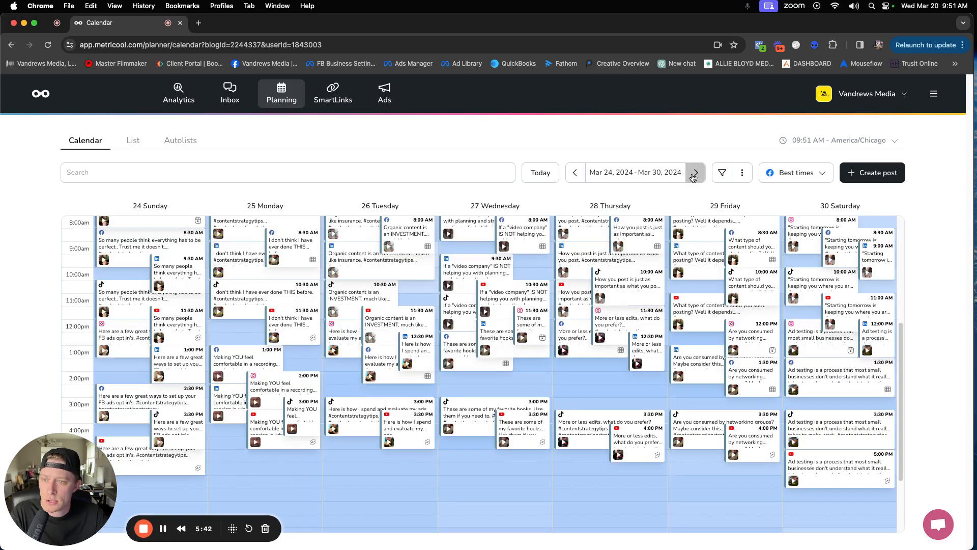
left_click(693, 174)
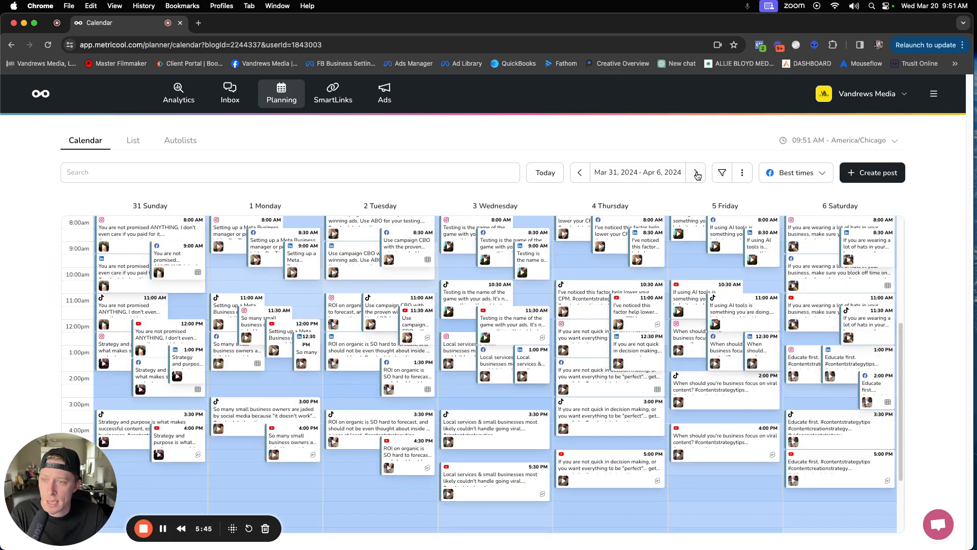
left_click(697, 176)
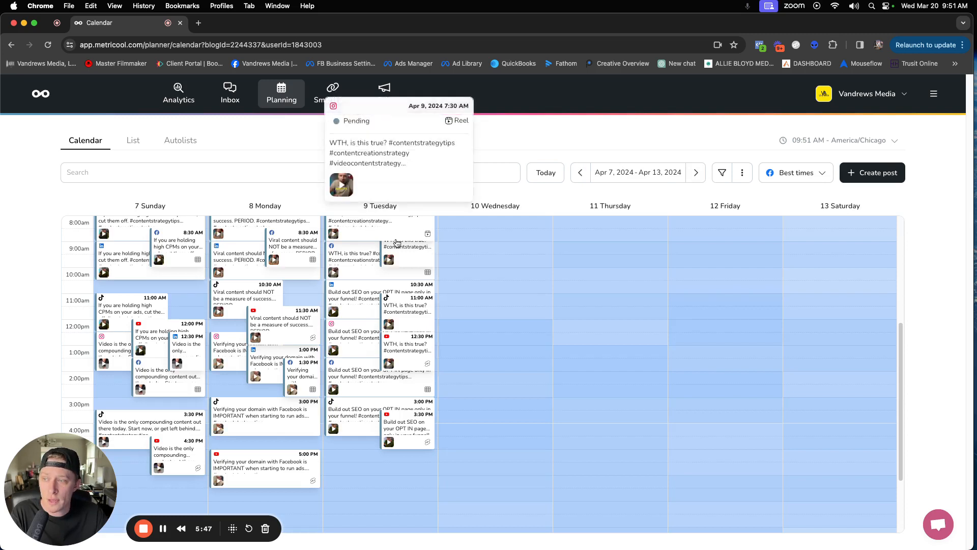
scroll(339, 254, "up", 3)
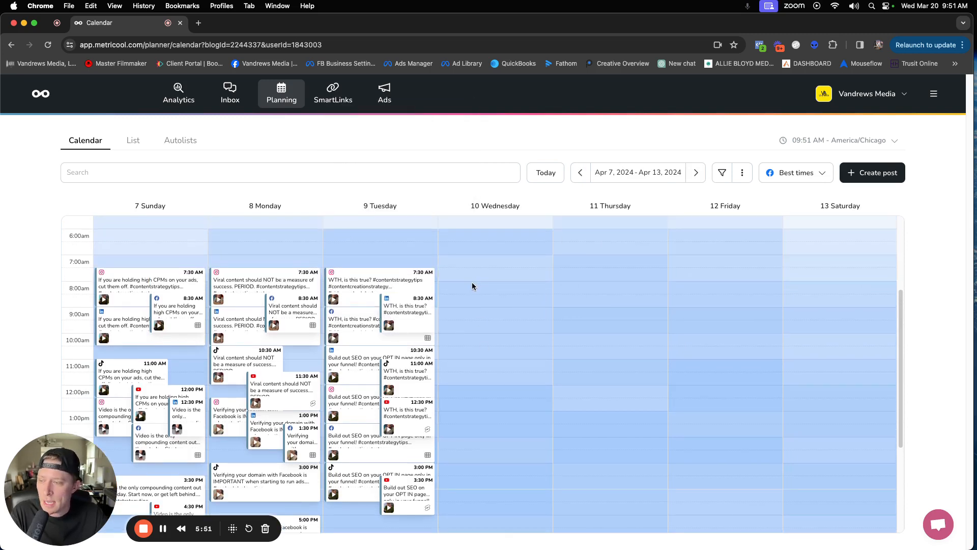
scroll(472, 286, "down", 1)
scroll(472, 285, "down", 1)
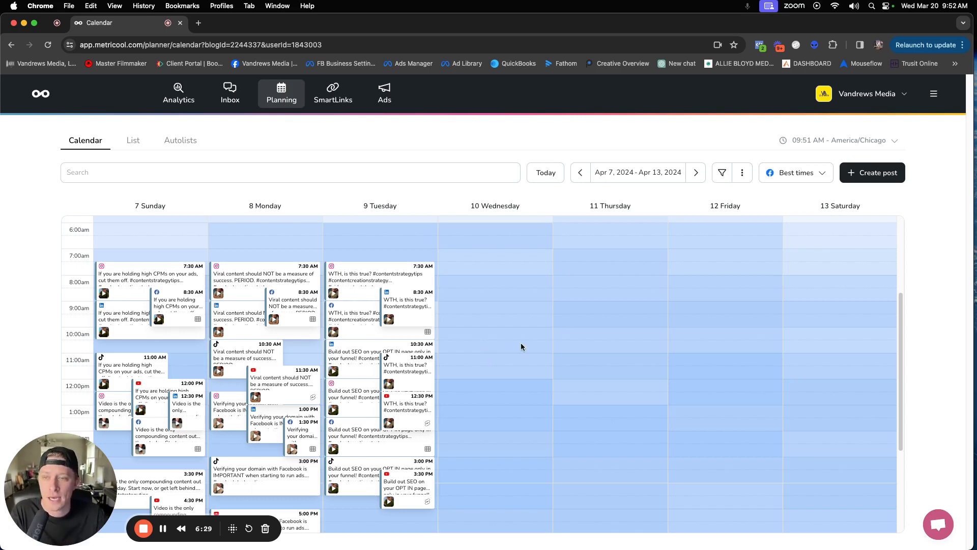
Set the calendar's best times overlay to Instagram
left_click(821, 172)
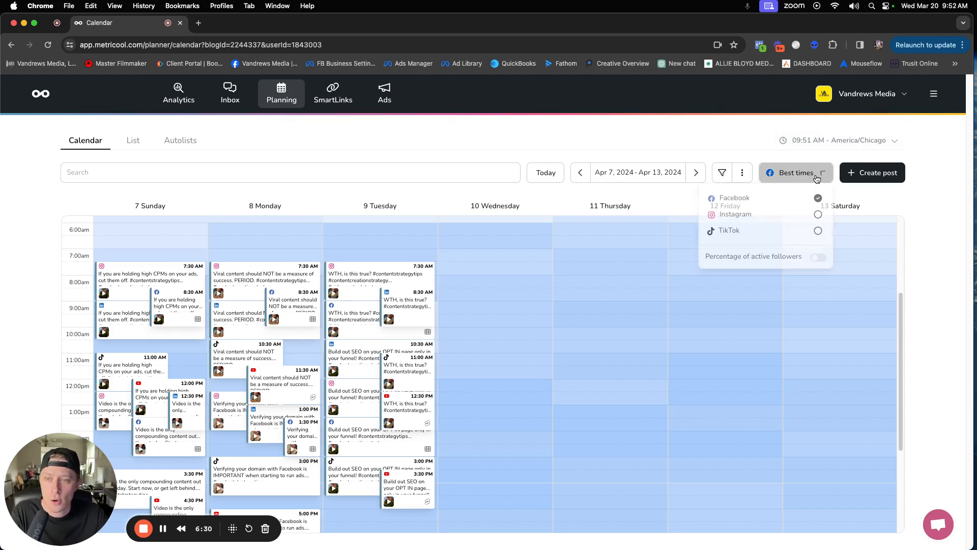
left_click(818, 215)
left_click(819, 176)
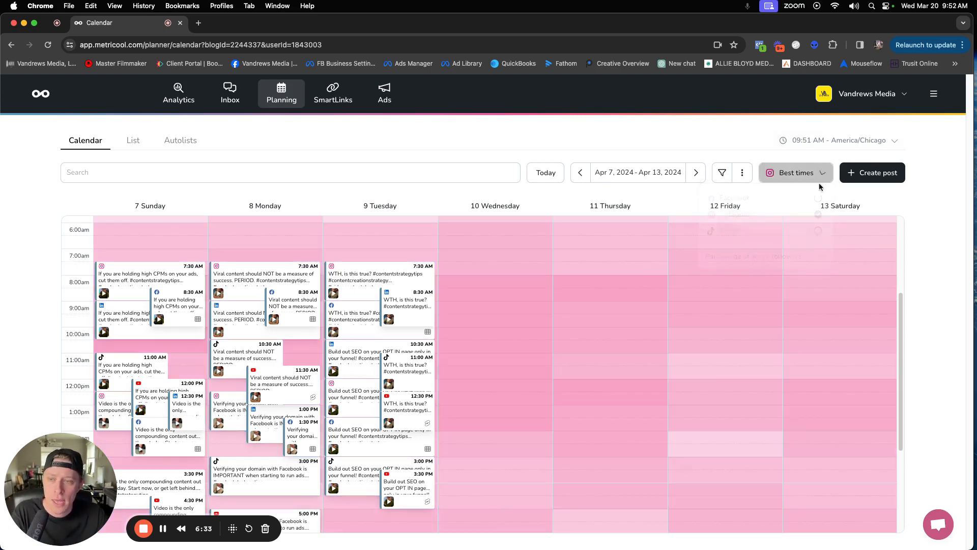
Set the best times overlay to TikTok and turn on the percentage of active followers
left_click(820, 175)
left_click(818, 230)
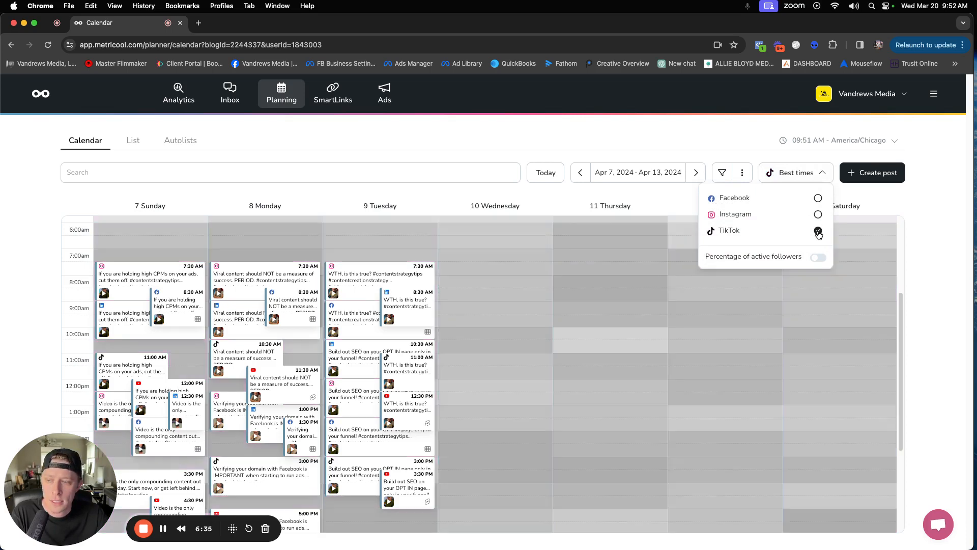
left_click(820, 176)
left_click(809, 175)
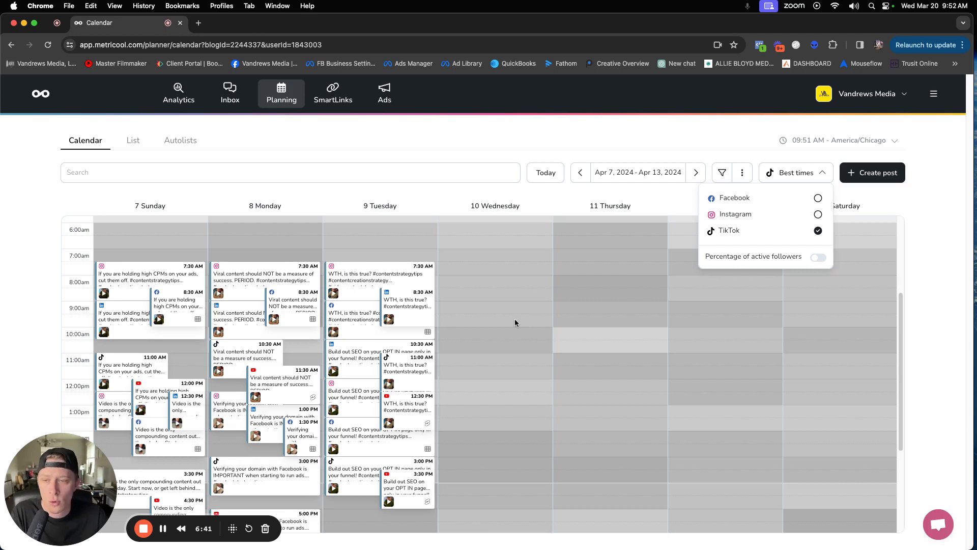
left_click(818, 260)
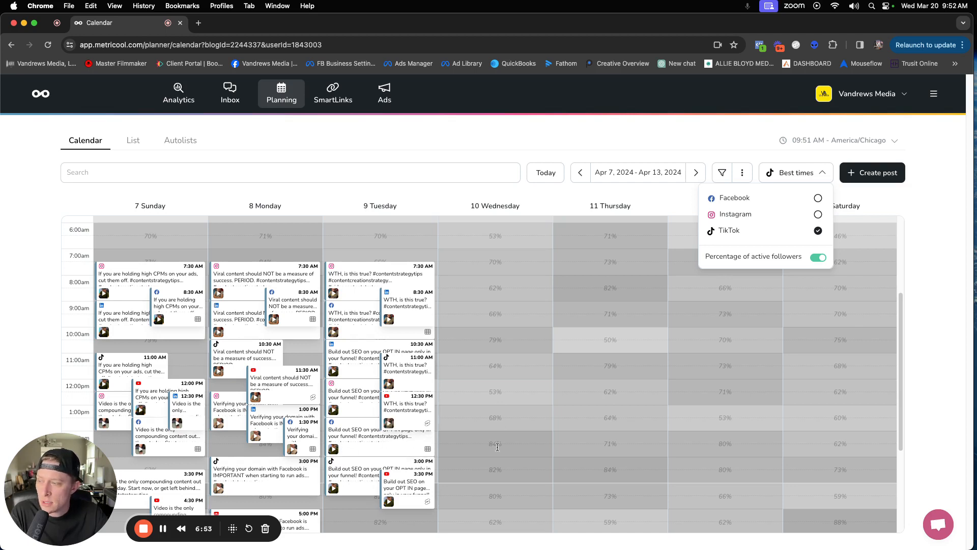
Examine the TikTok active follower percentages across the hours of the week to find strong posting times
scroll(506, 441, "down", 2)
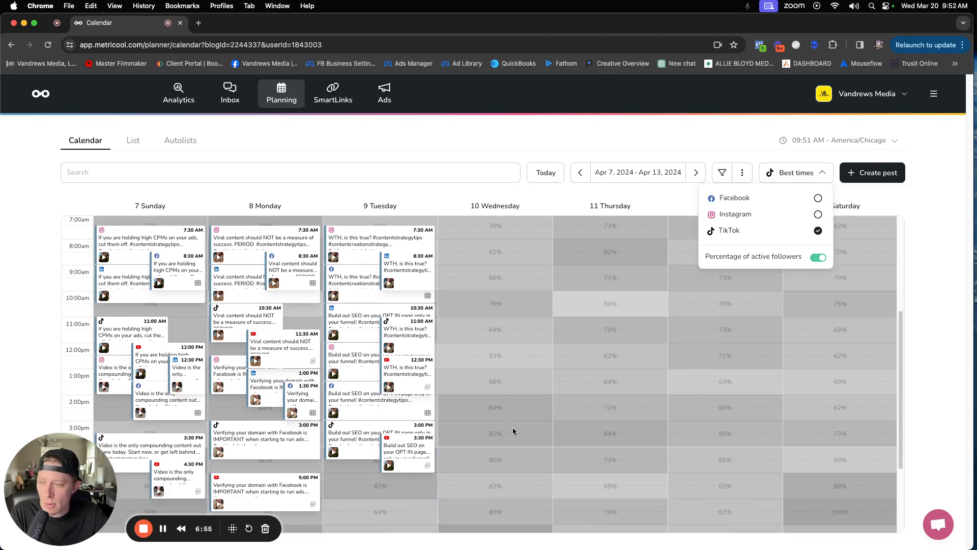
scroll(512, 431, "down", 2)
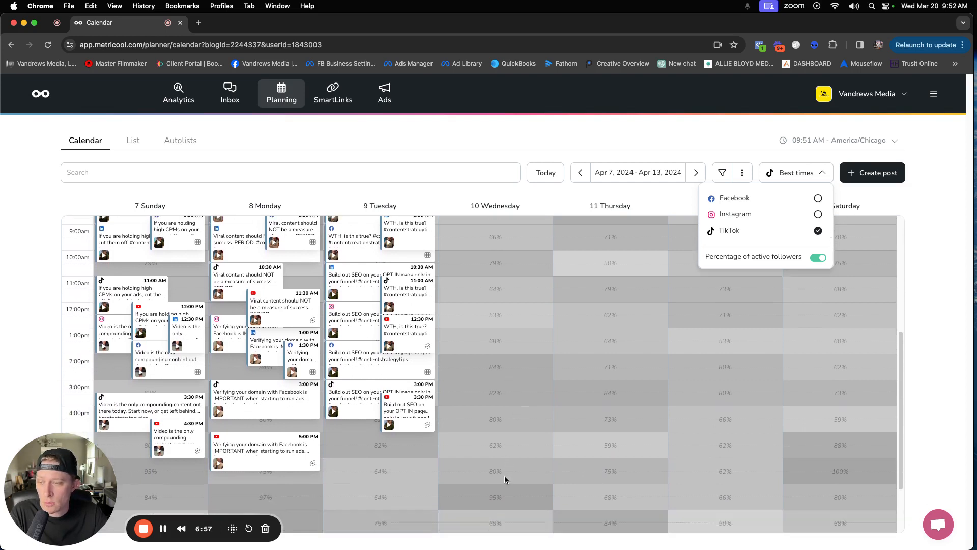
scroll(505, 479, "down", 3)
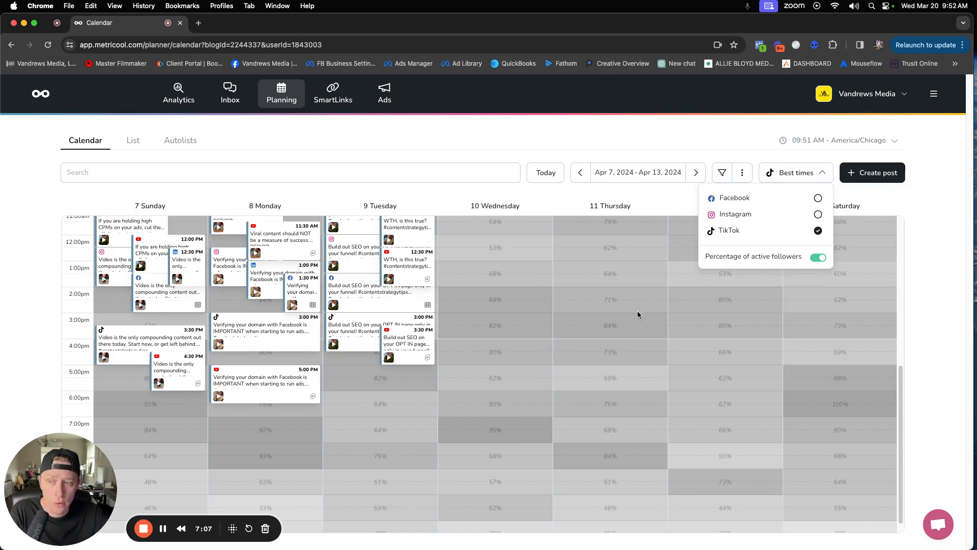
scroll(643, 363, "up", 5)
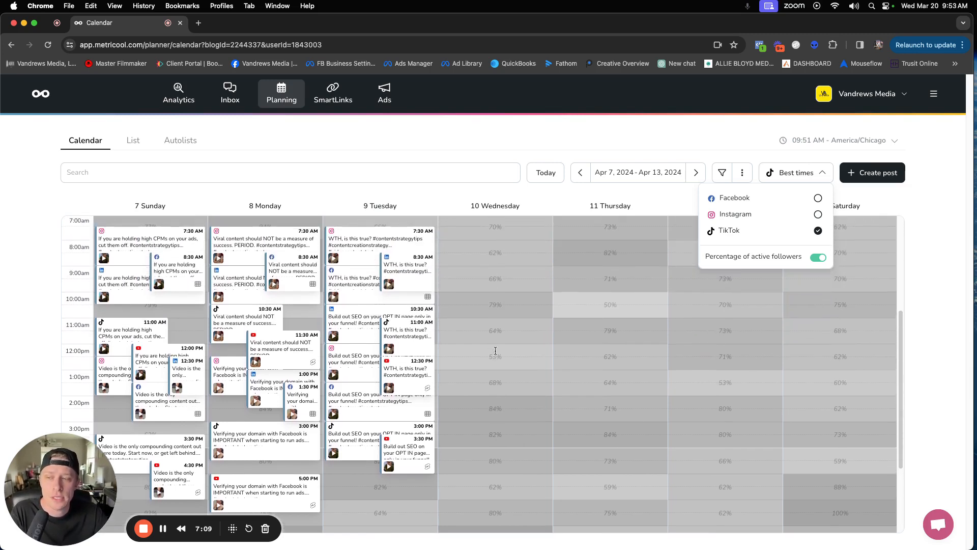
scroll(493, 355, "up", 1)
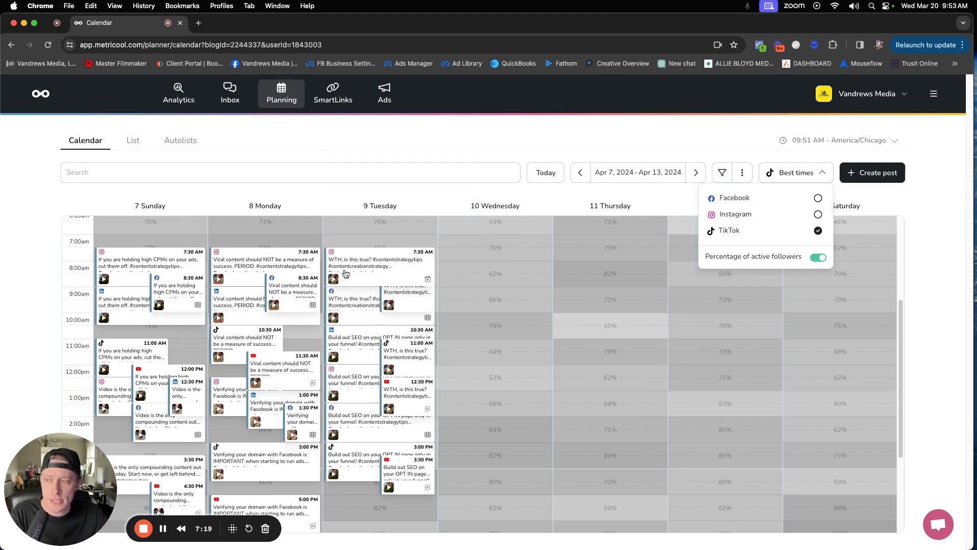
Examine the pending posts on Tuesday, Apr 9, comparing how the same videos are staggered across networks and times
mouse_move(345, 273)
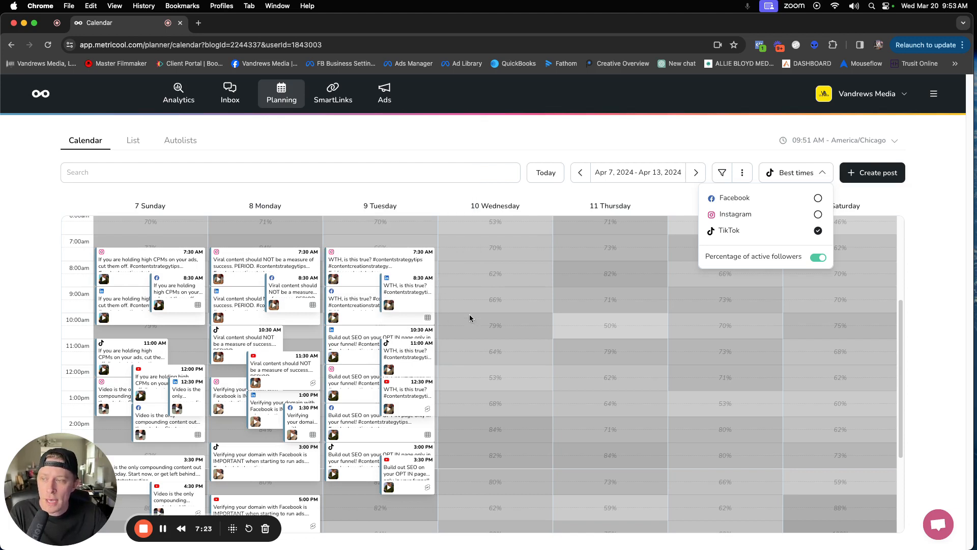
mouse_move(428, 309)
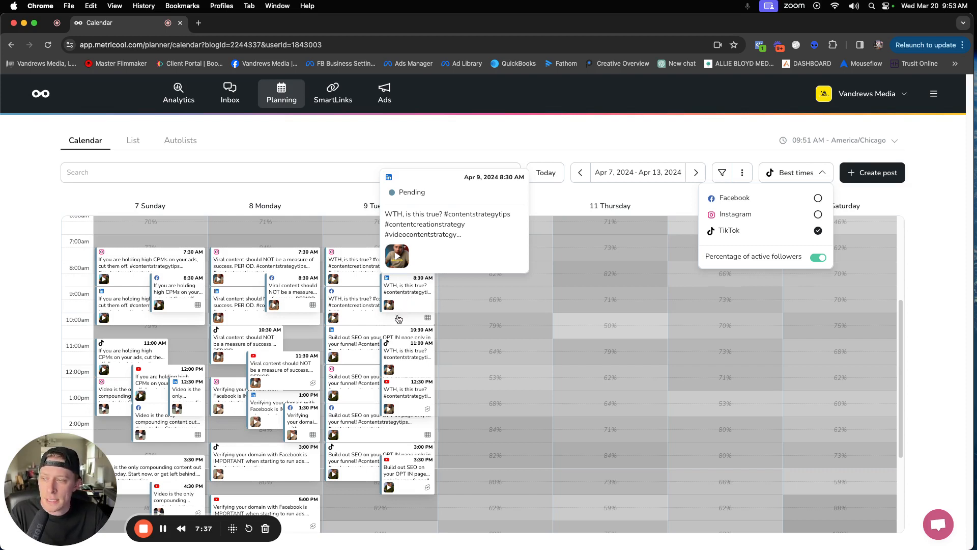
mouse_move(358, 320)
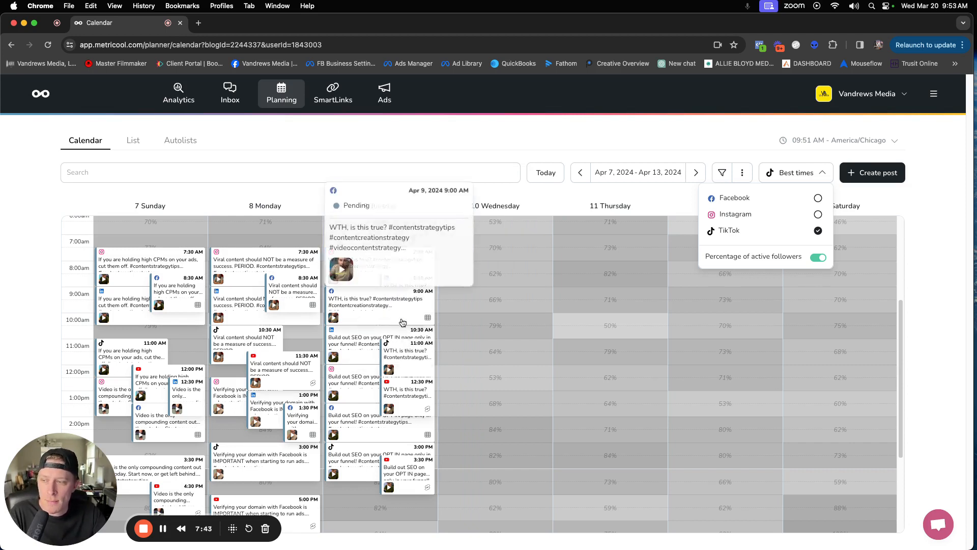
mouse_move(419, 342)
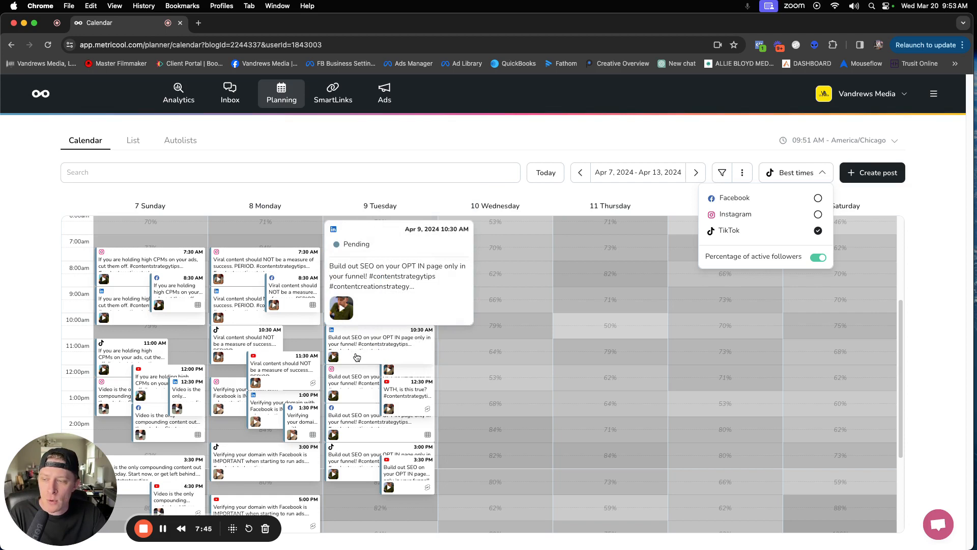
mouse_move(409, 414)
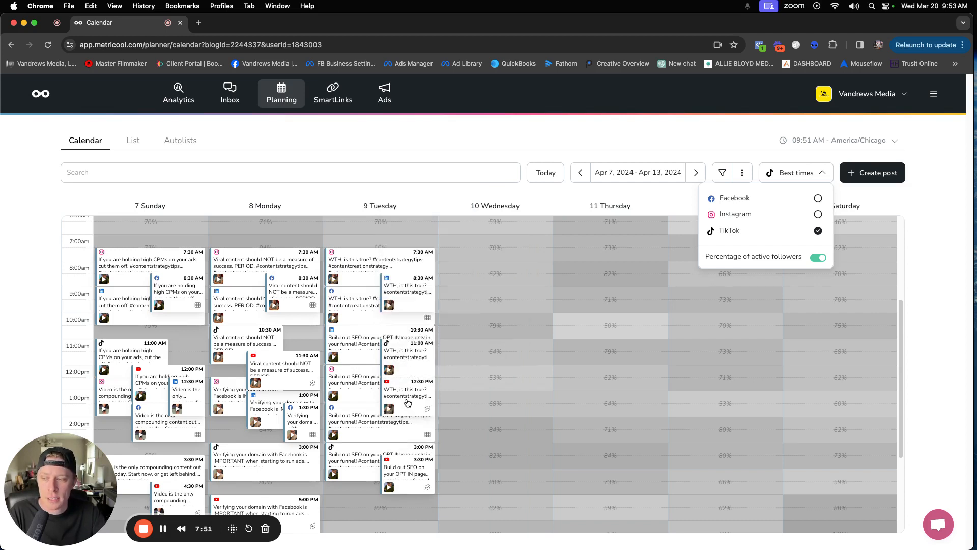
mouse_move(358, 470)
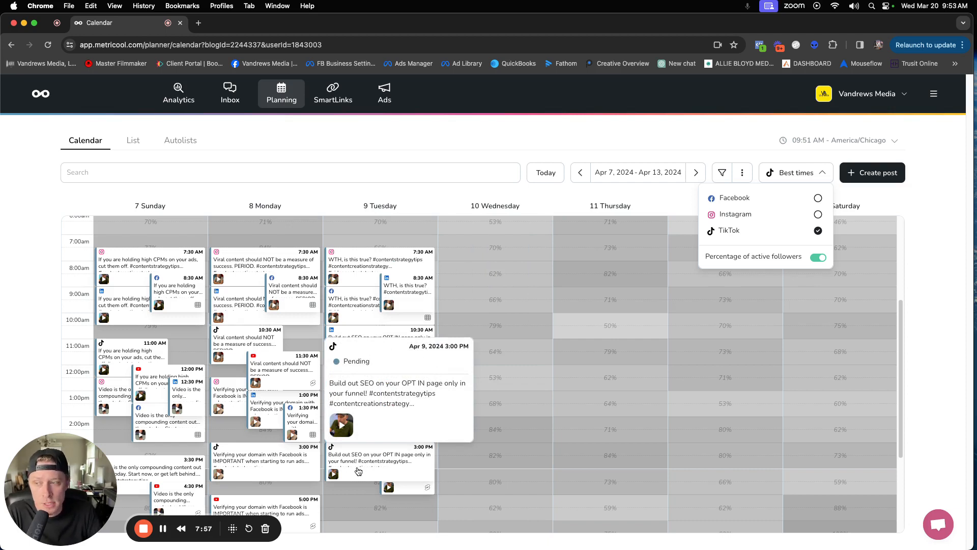
mouse_move(405, 394)
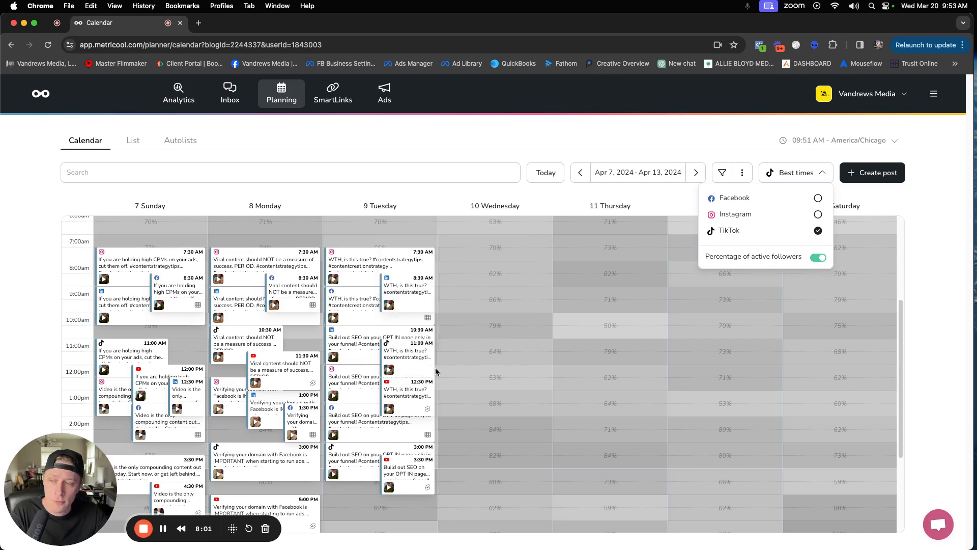
mouse_move(429, 370)
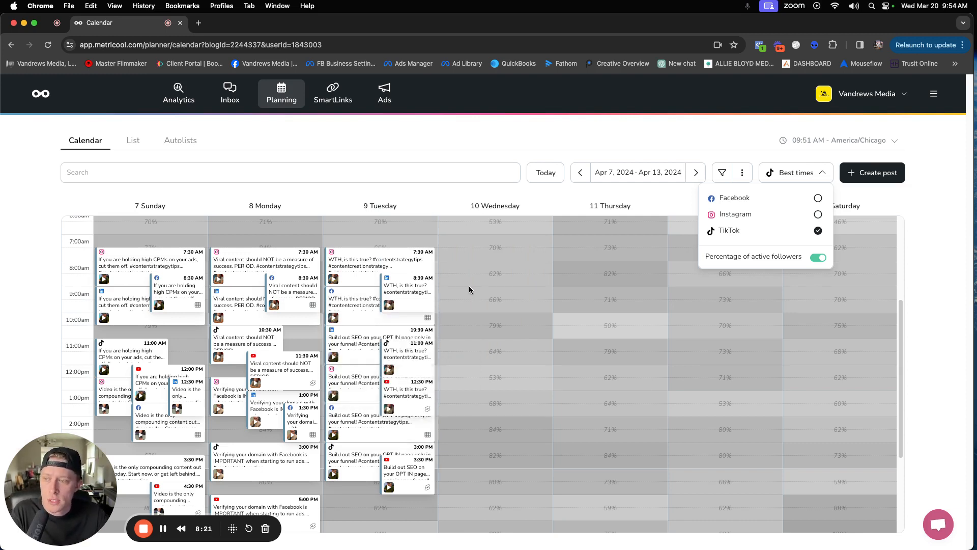
Start a new post in the Wednesday, Apr 10, 2024 7:00 AM slot
left_click(510, 237)
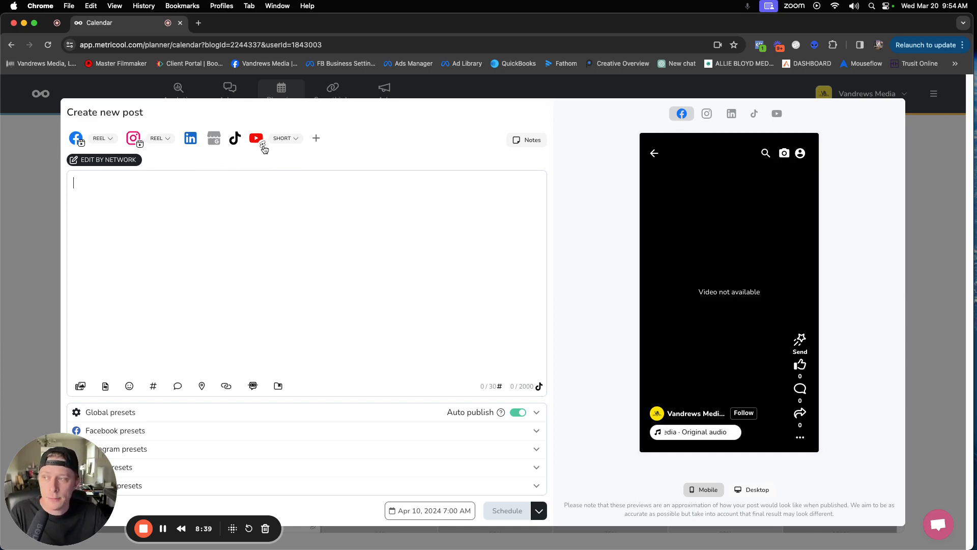
Set the post format to Reel for Facebook and Short for YouTube
left_click(110, 139)
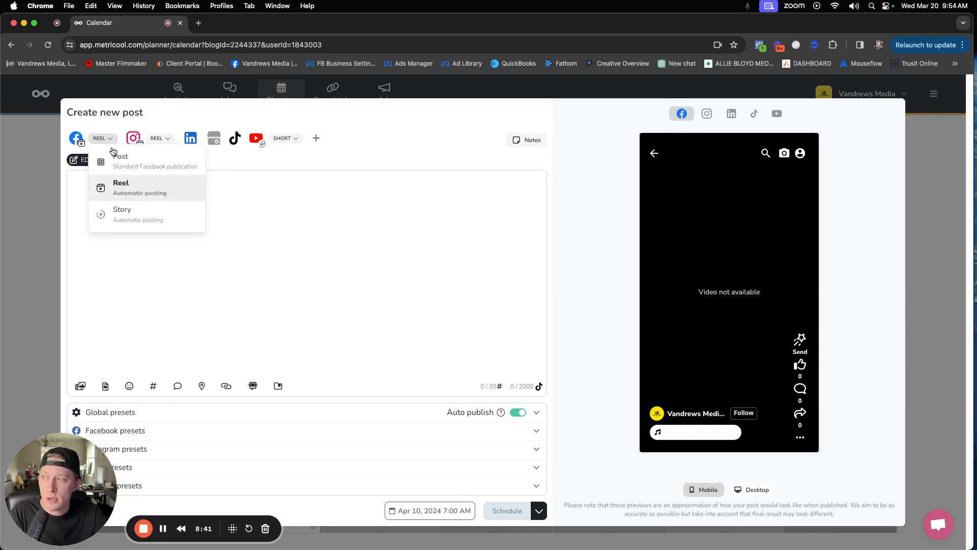
left_click(134, 195)
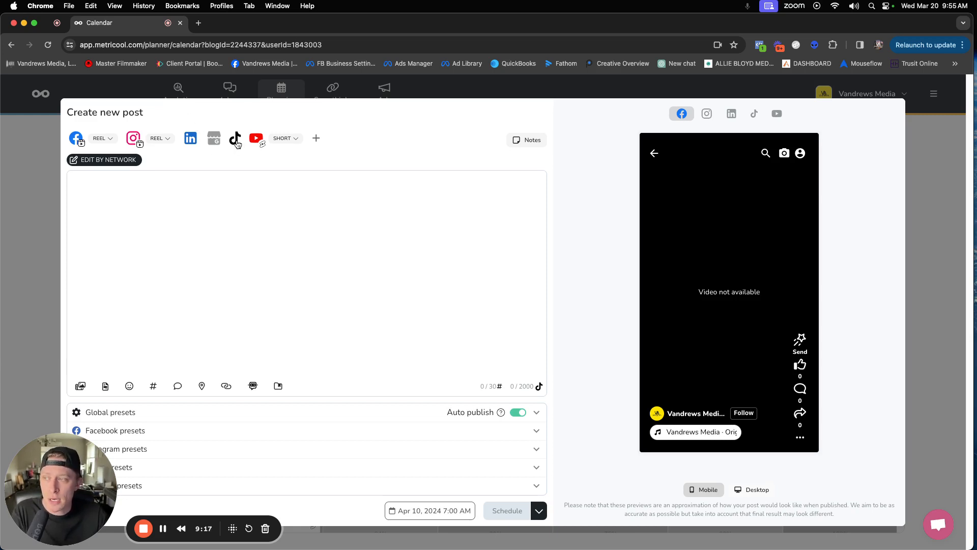
left_click(283, 138)
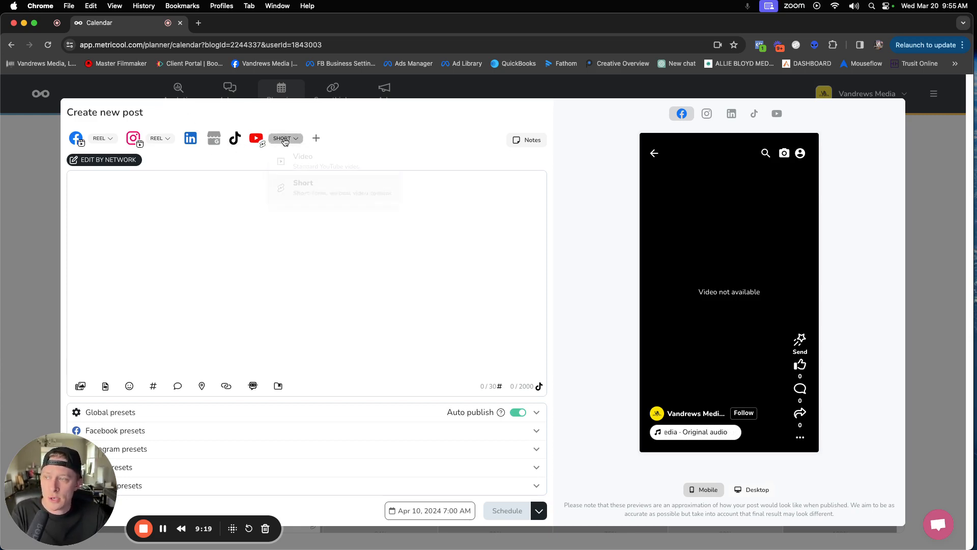
left_click(298, 187)
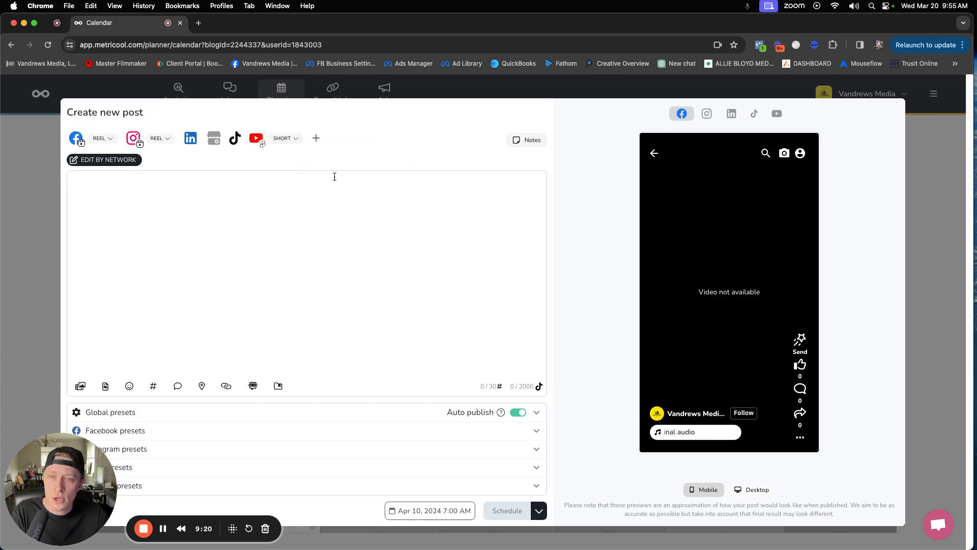
left_click(303, 190)
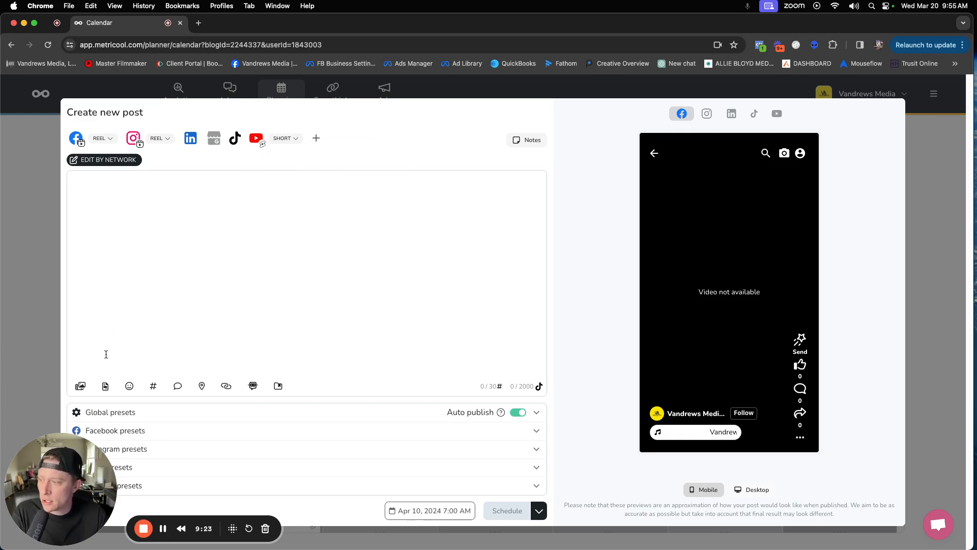
Upload the video CONTENT VS ADS-_1.mp4 to the post from the Organic Posts folder, under Reels, Batch10, Finals
left_click(81, 387)
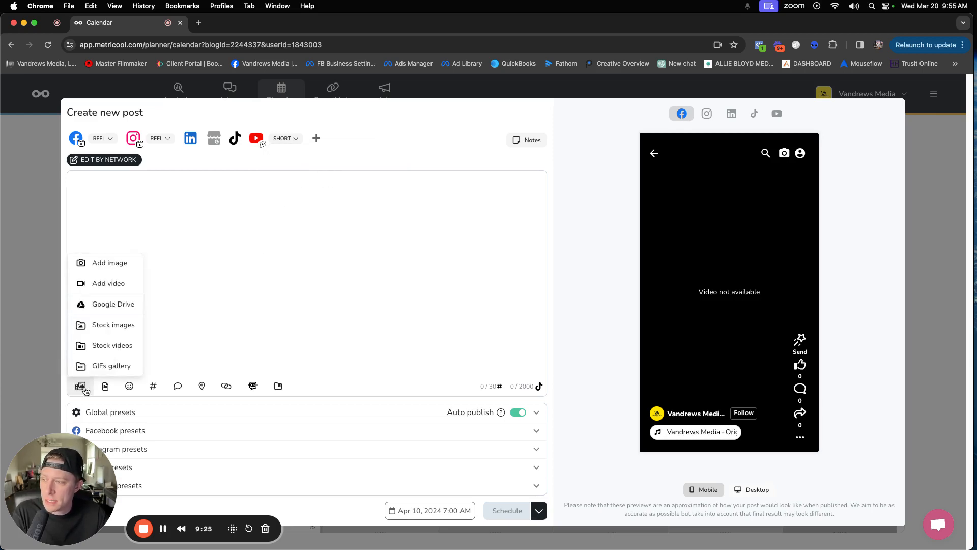
left_click(115, 287)
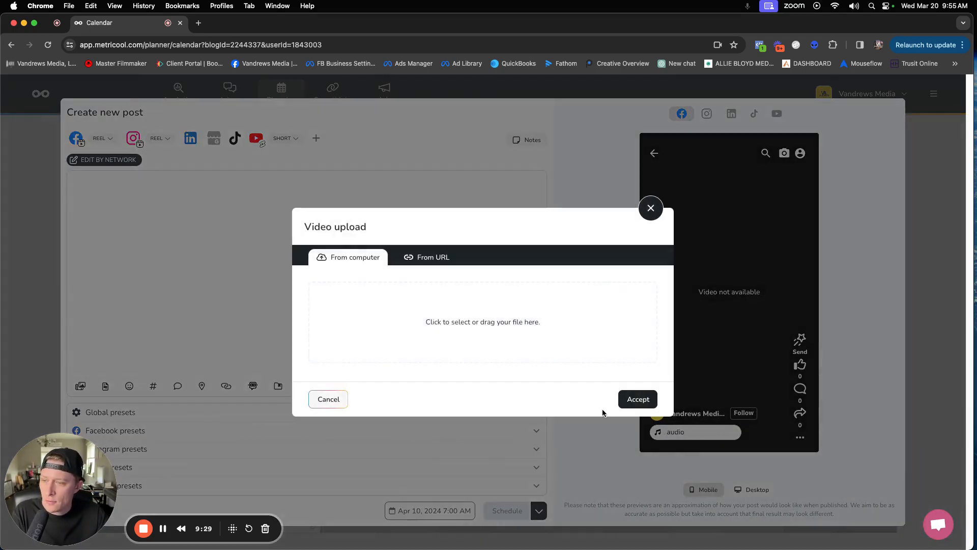
left_click(450, 322)
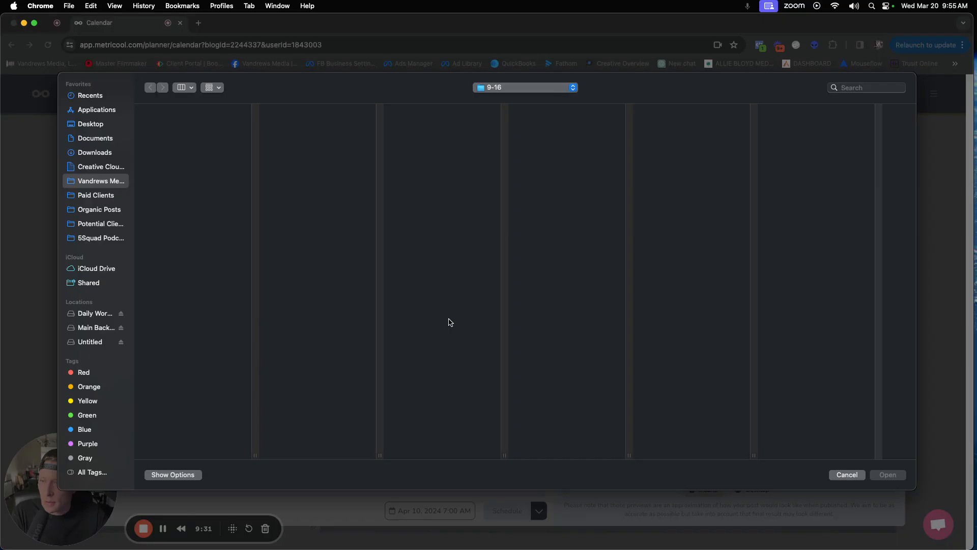
left_click(88, 212)
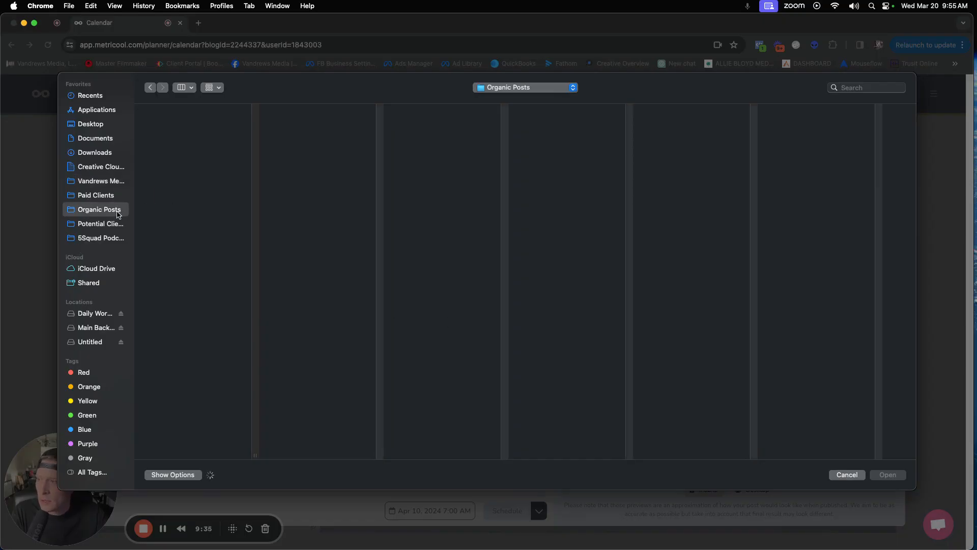
left_click(165, 172)
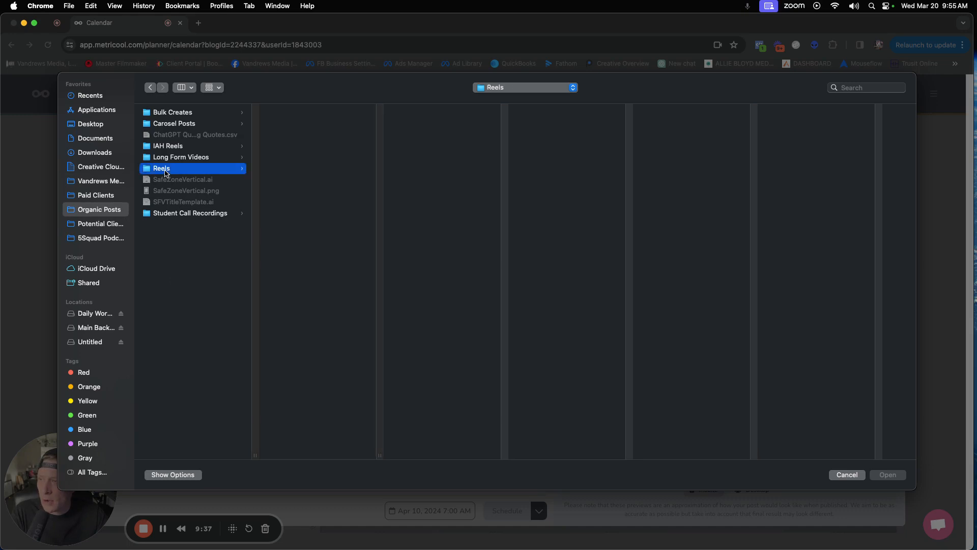
left_click(298, 284)
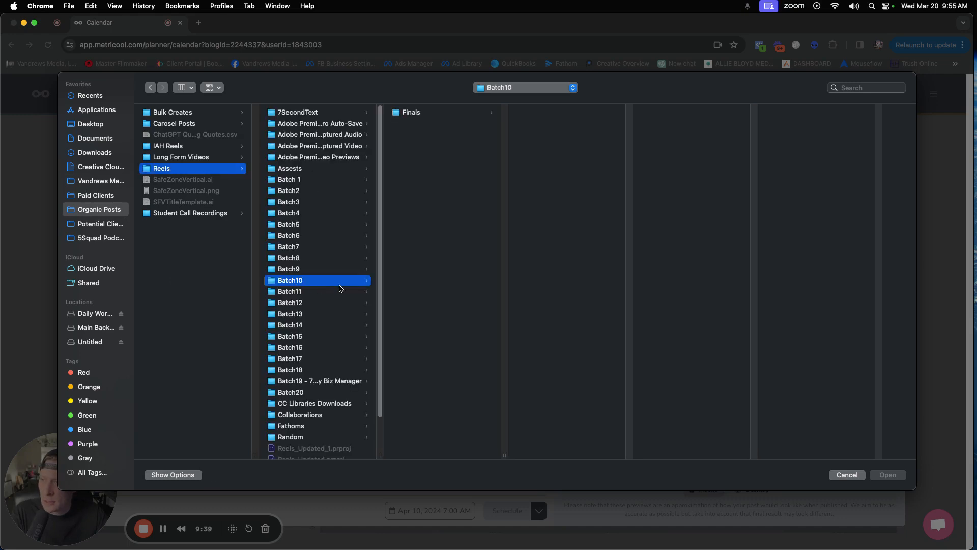
left_click(407, 113)
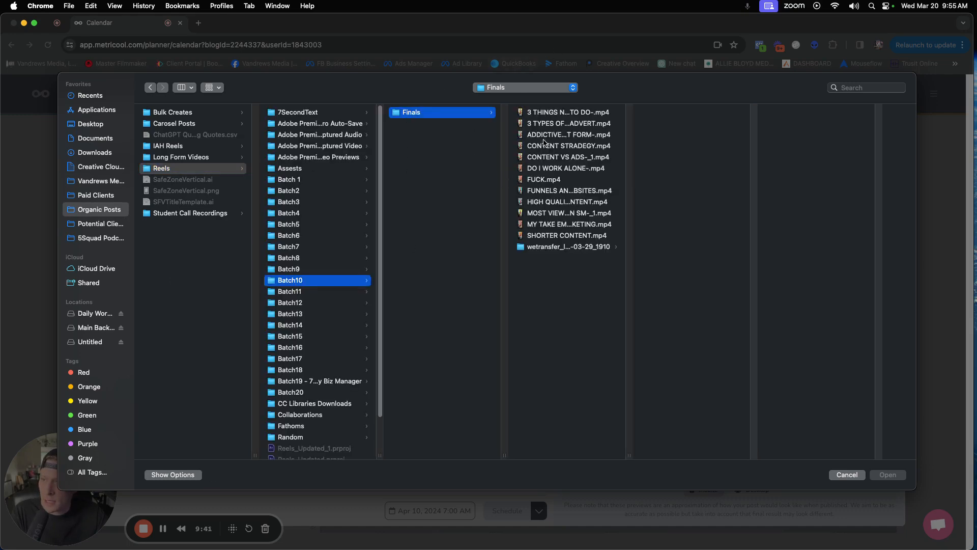
left_click(546, 158)
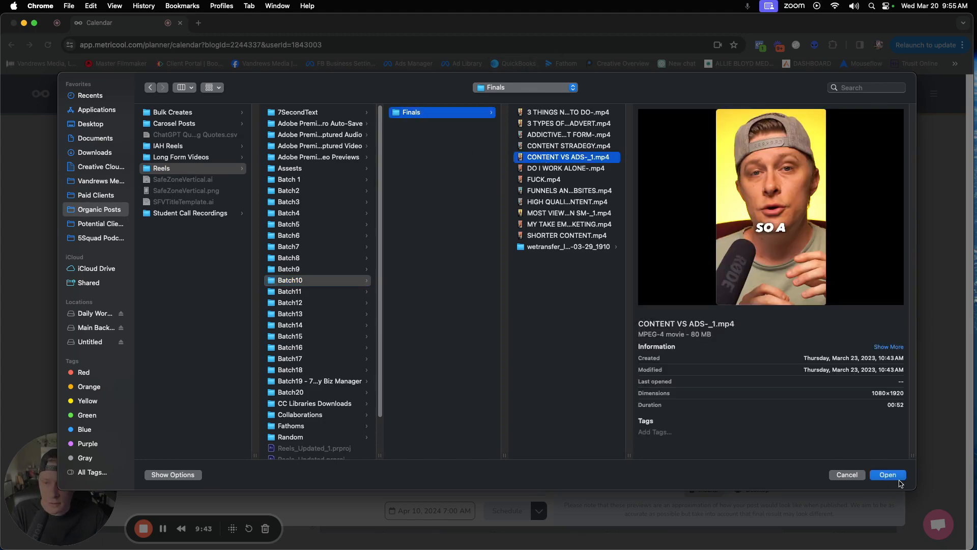
left_click(888, 475)
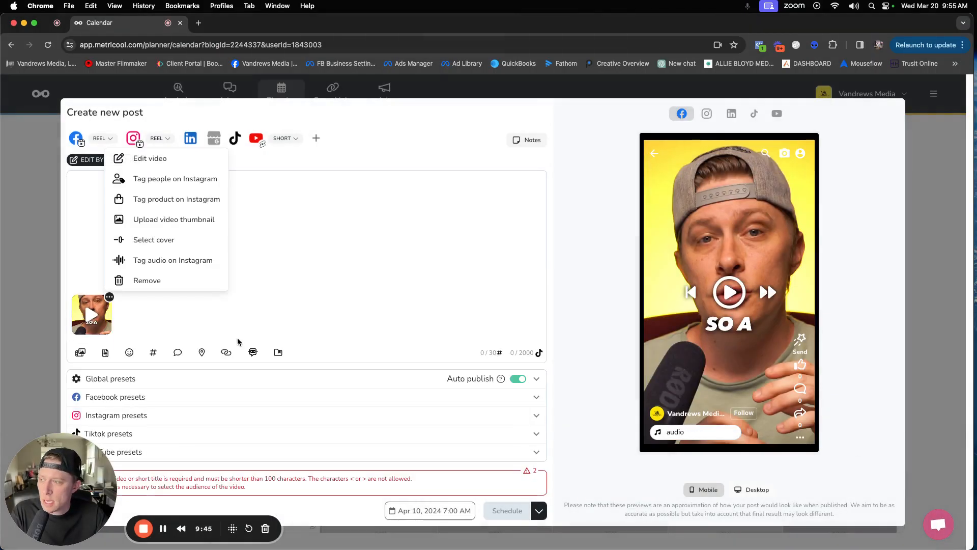
left_click(399, 290)
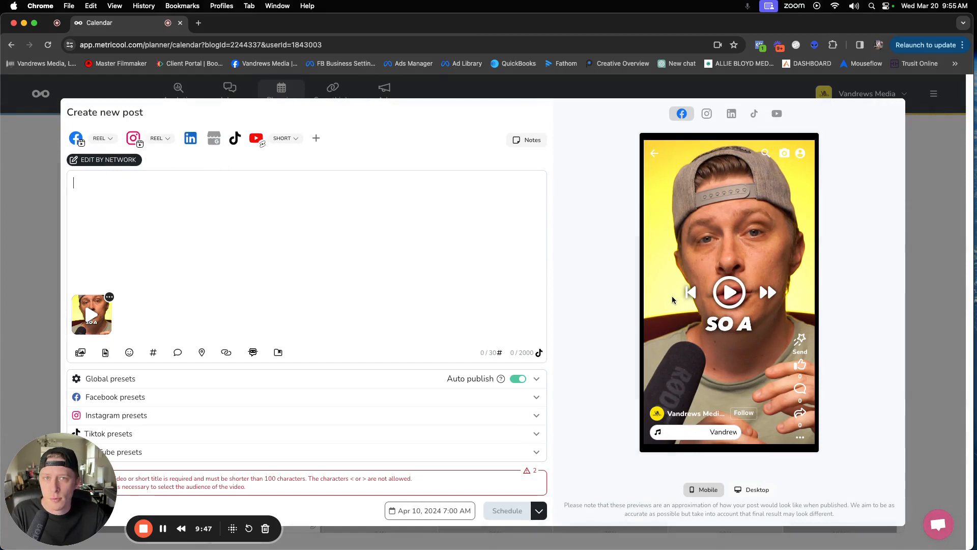
Check how the video post previews on Instagram, LinkedIn, TikTok and YouTube, and return to the Facebook preview
left_click(706, 113)
left_click(732, 113)
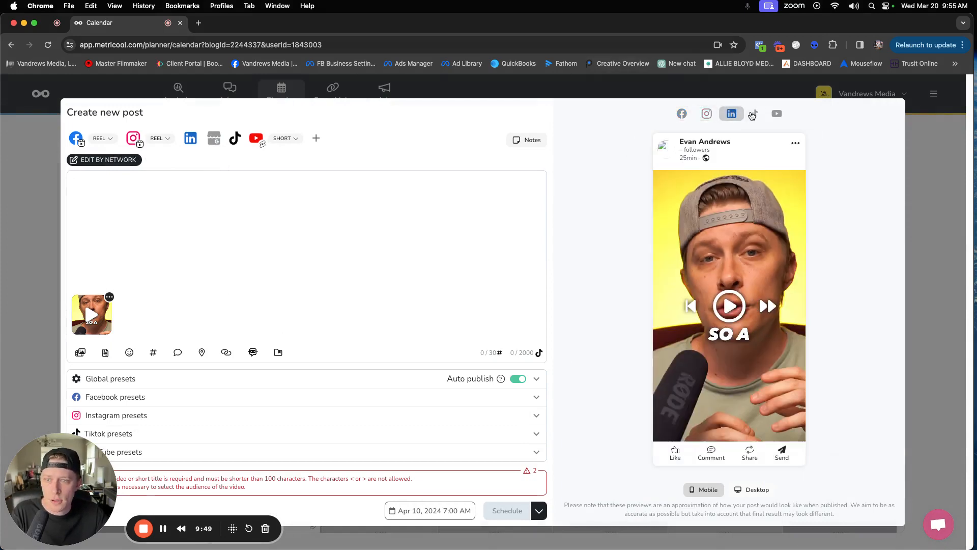
left_click(753, 113)
left_click(776, 113)
left_click(754, 114)
left_click(731, 114)
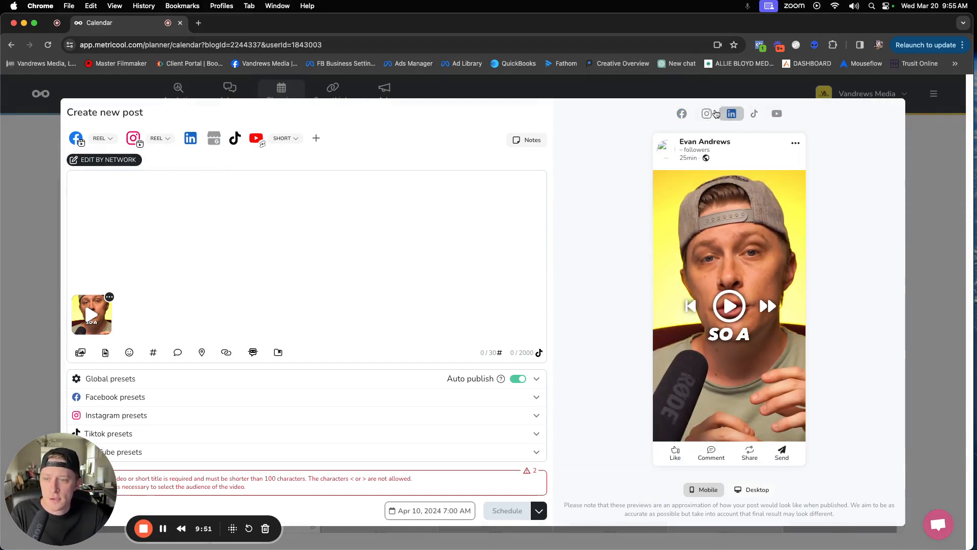
left_click(681, 113)
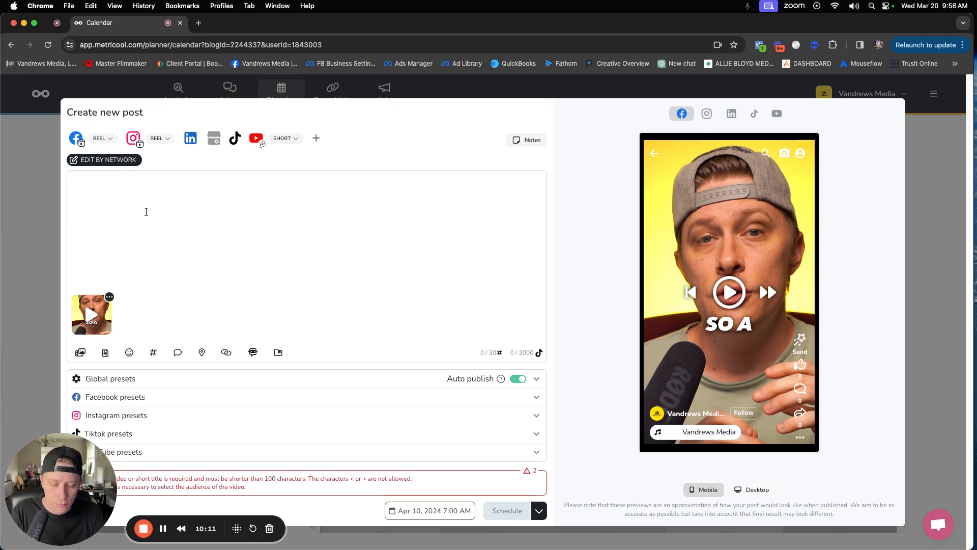
Write the caption "How to generate more leads with Facebook Lead Form Ads" for the post
type("How to ")
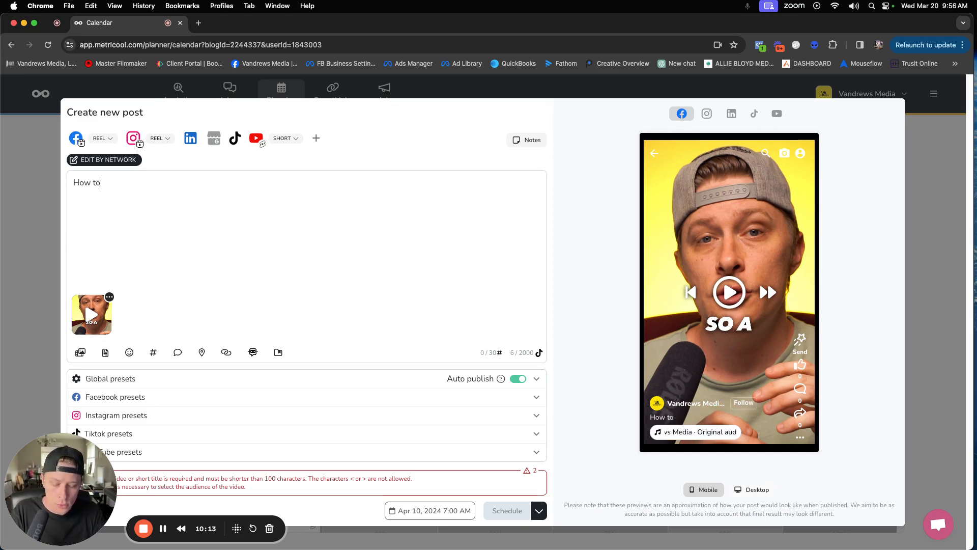
type("g")
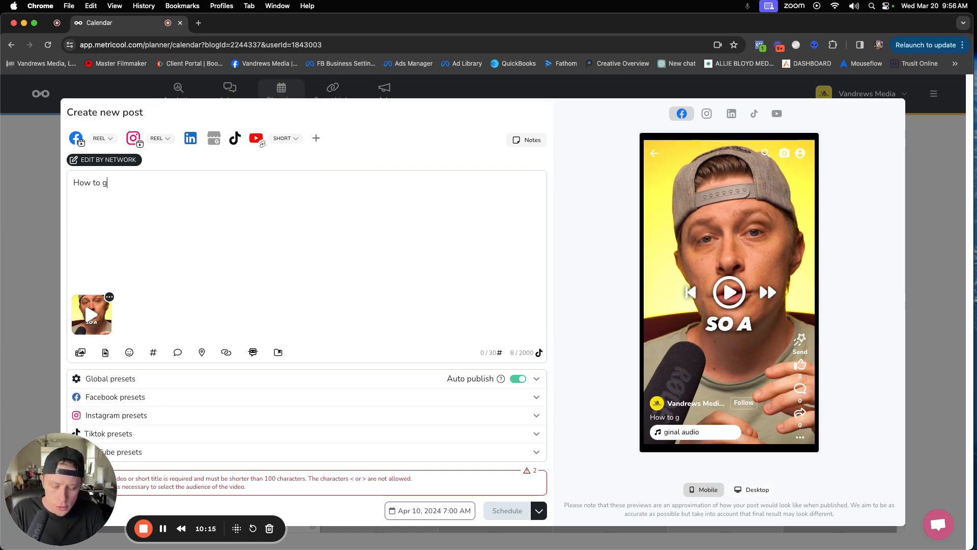
type("enerate more")
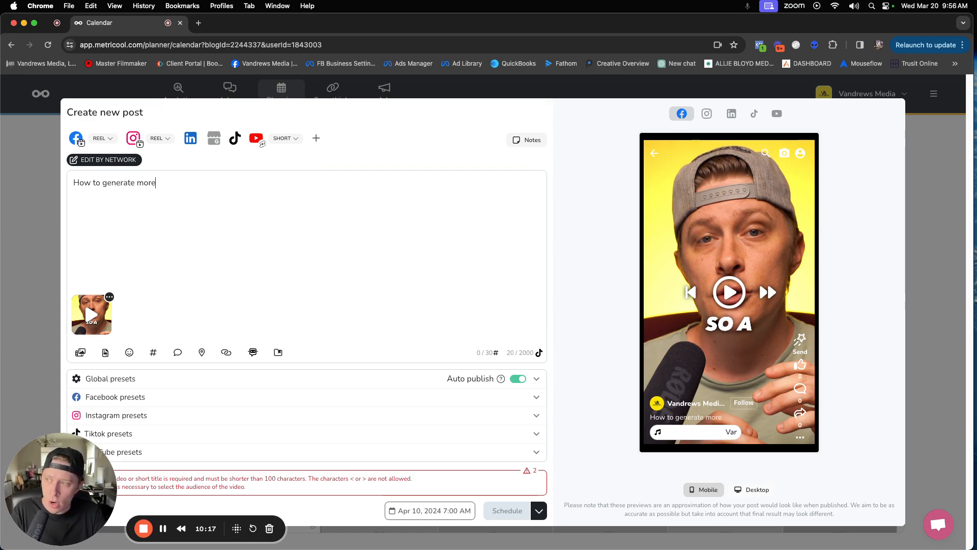
type(" leads with ")
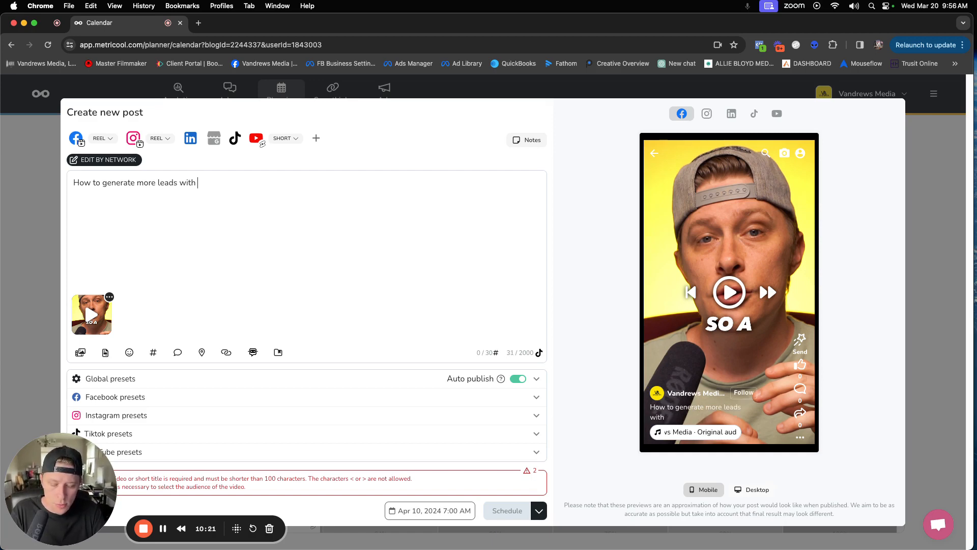
type("Facebookm")
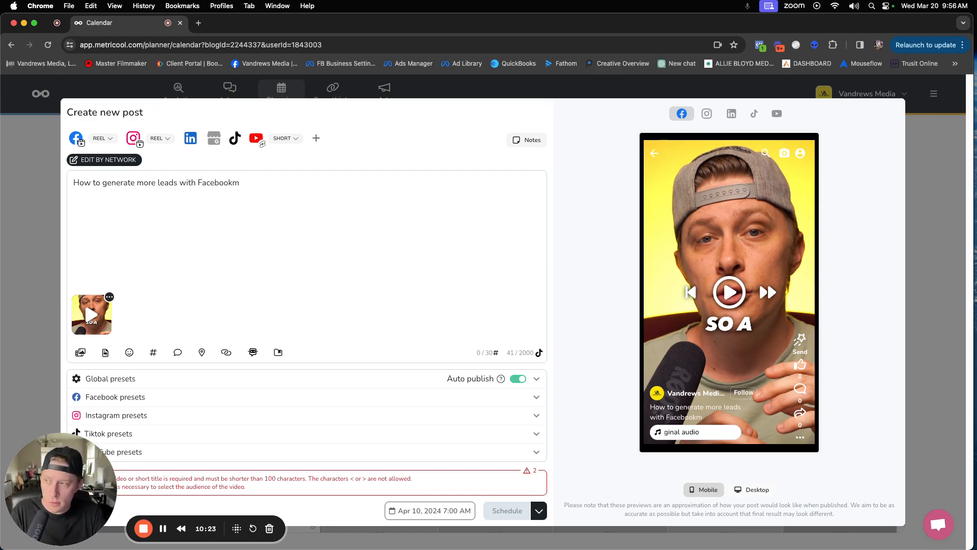
key("BackSpace")
type("Lea")
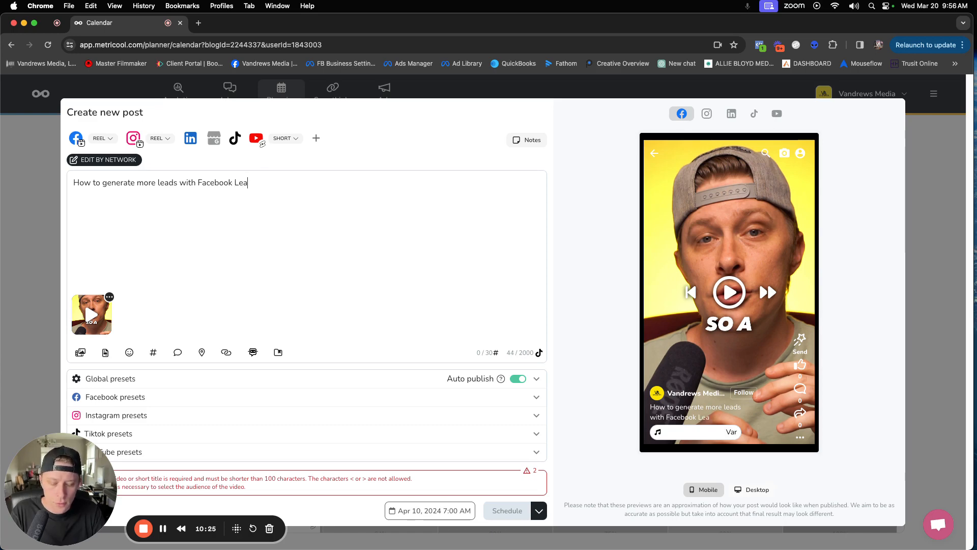
type("d Form Ads")
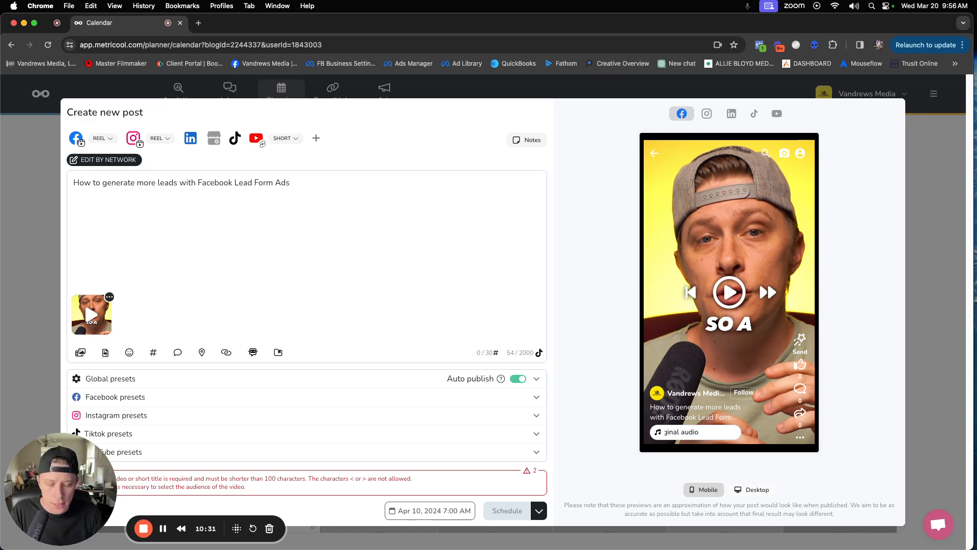
Add the suggested hashtags #facebookads and #smallbusinessgrowth after the caption text
type("#")
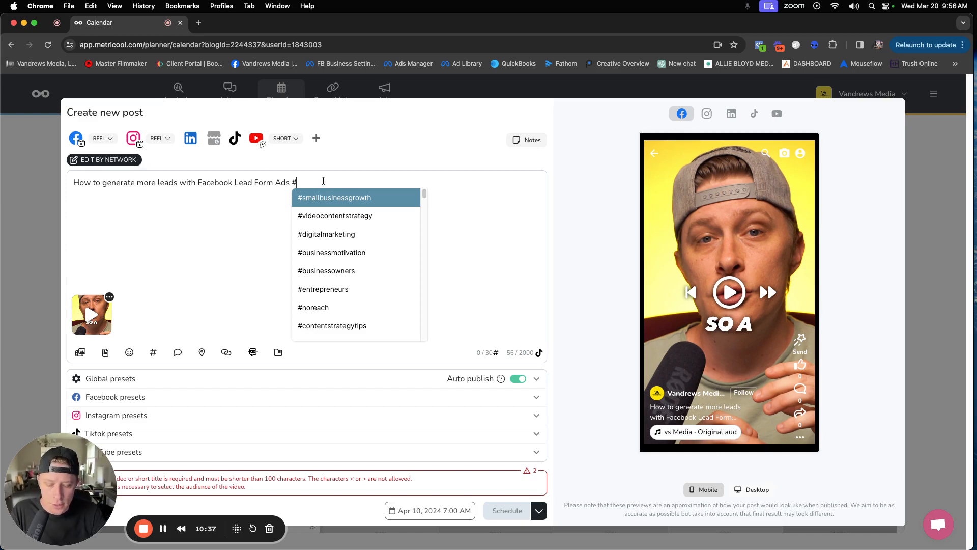
type("facebook")
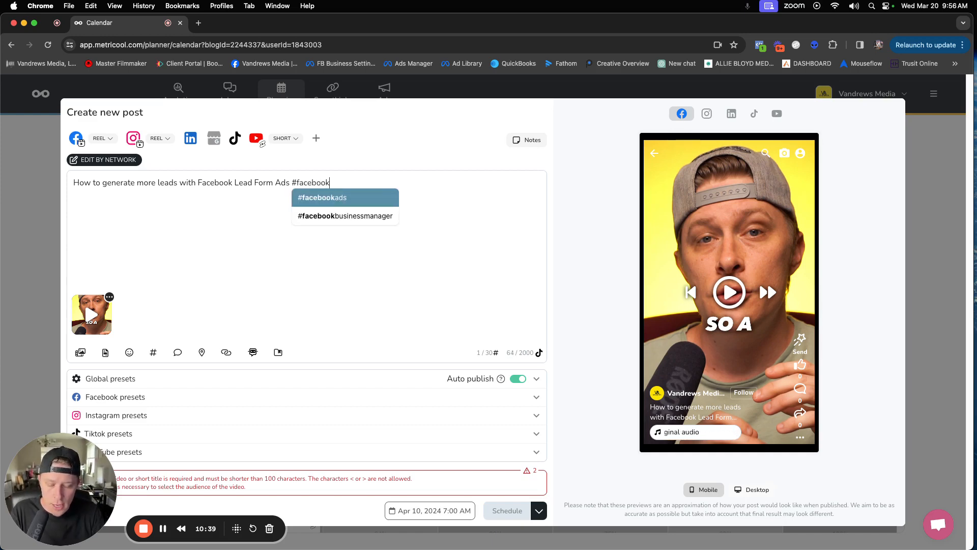
left_click(347, 199)
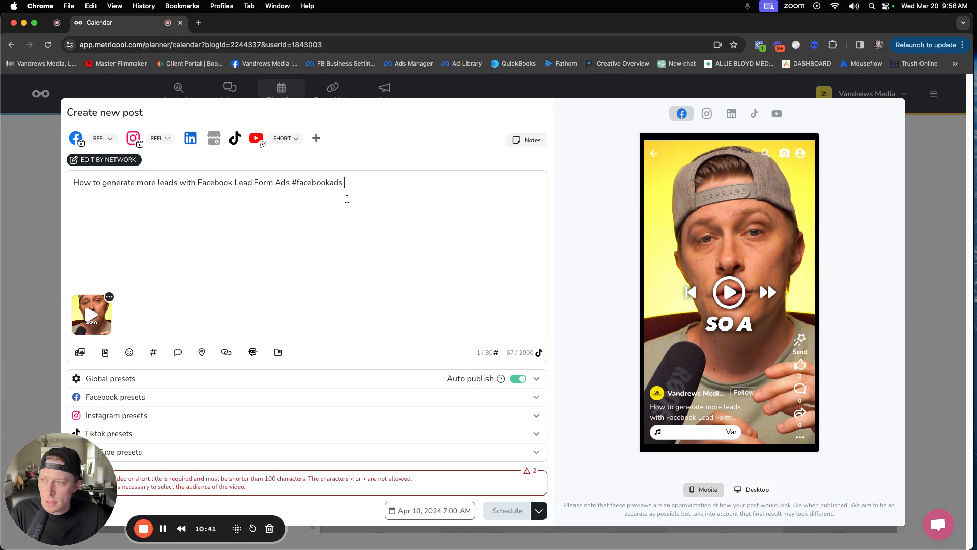
type("#")
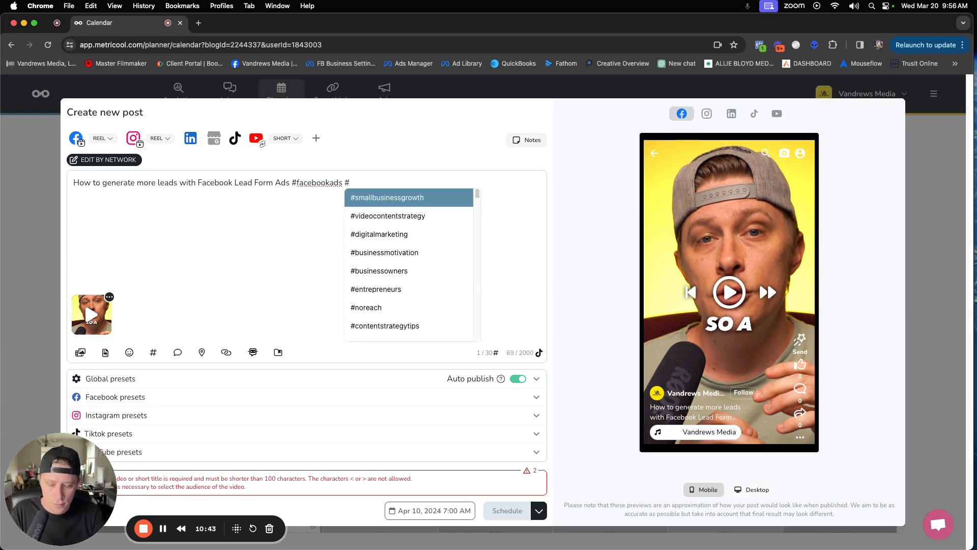
left_click(377, 194)
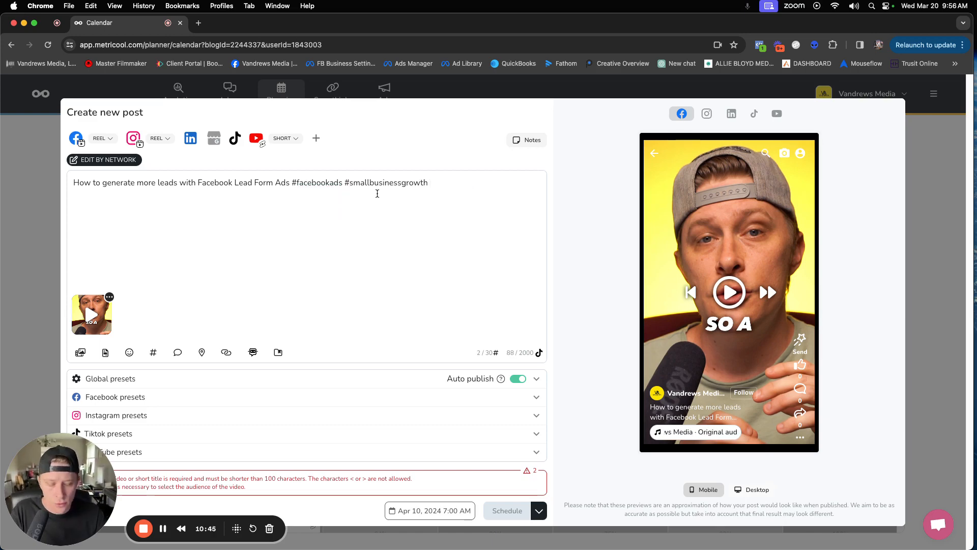
Start another hashtag in the caption and browse the suggested hashtags without choosing one
type("#")
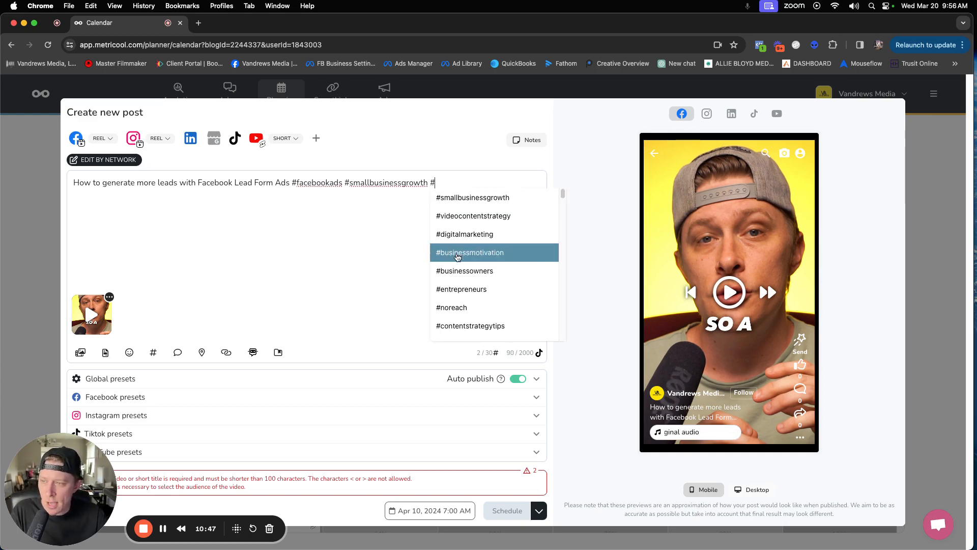
scroll(473, 268, "down", 3)
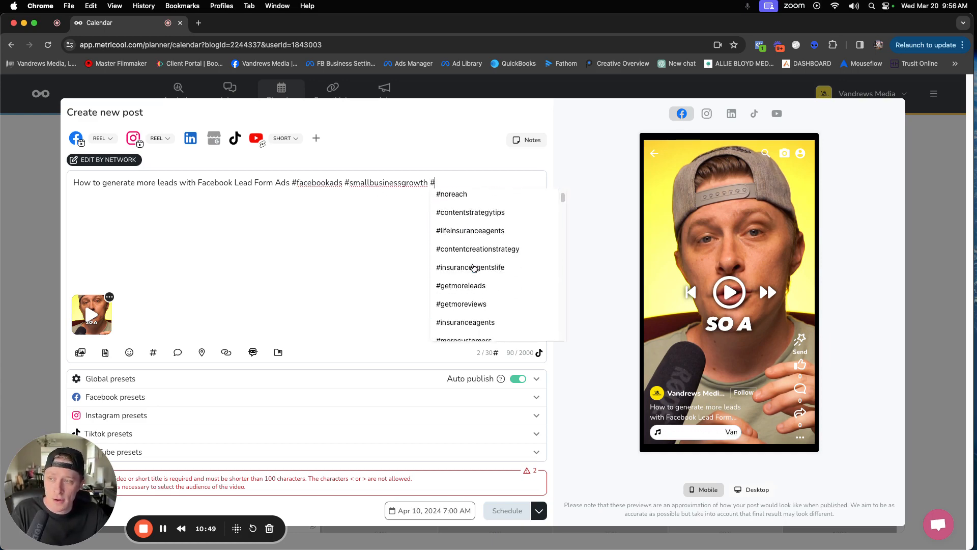
scroll(476, 265, "down", 6)
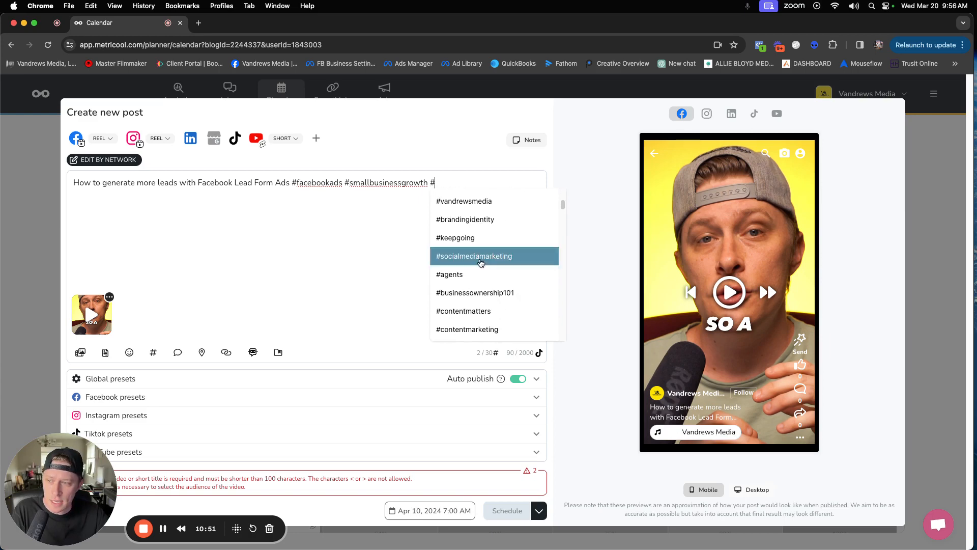
scroll(481, 262, "up", 8)
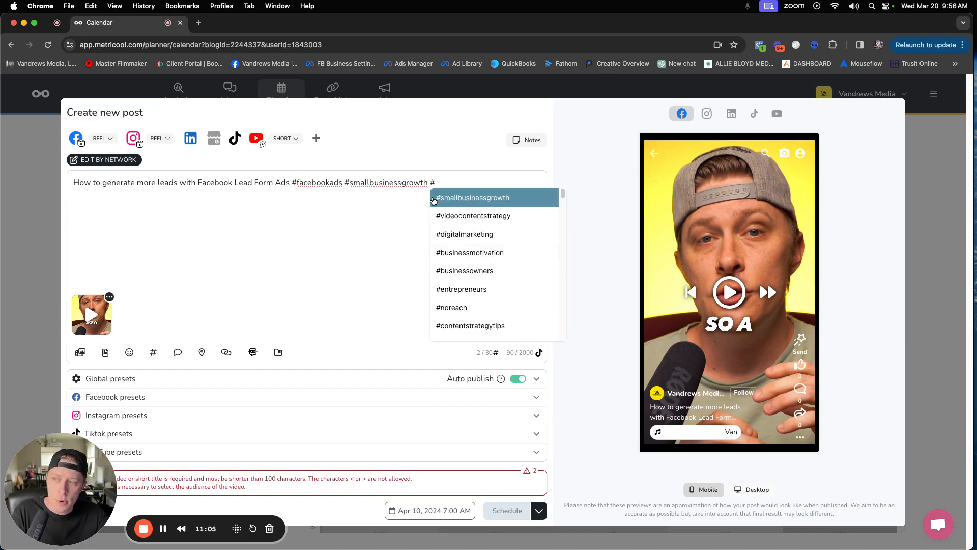
left_click(463, 180)
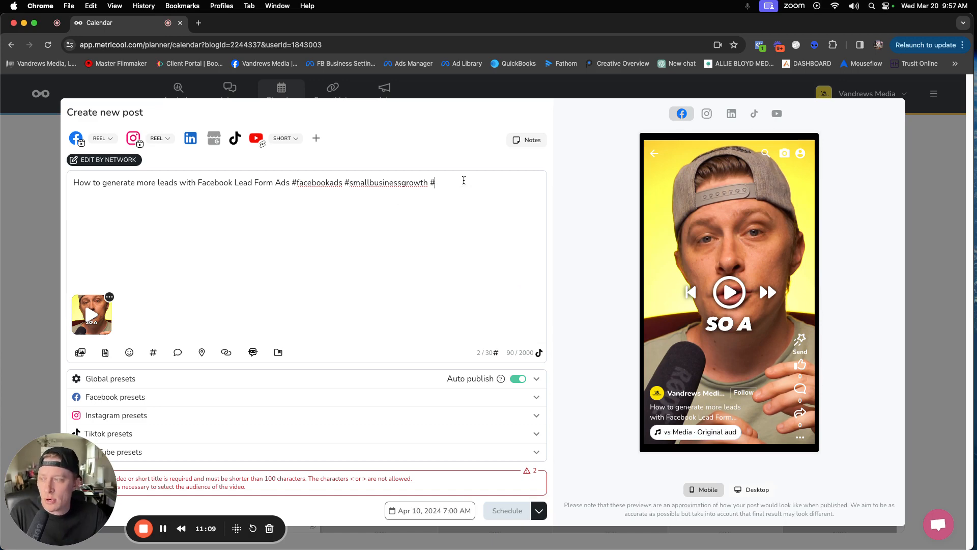
Remove the stray # from the caption and add the first comment "Check out more on my IG over at" to the post
key("BackSpace")
key("BackSpace")
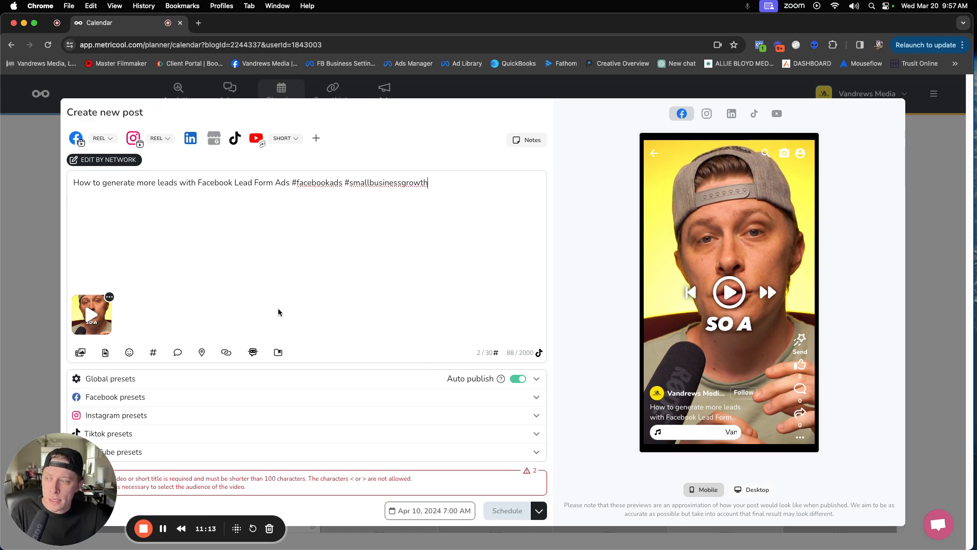
left_click(178, 353)
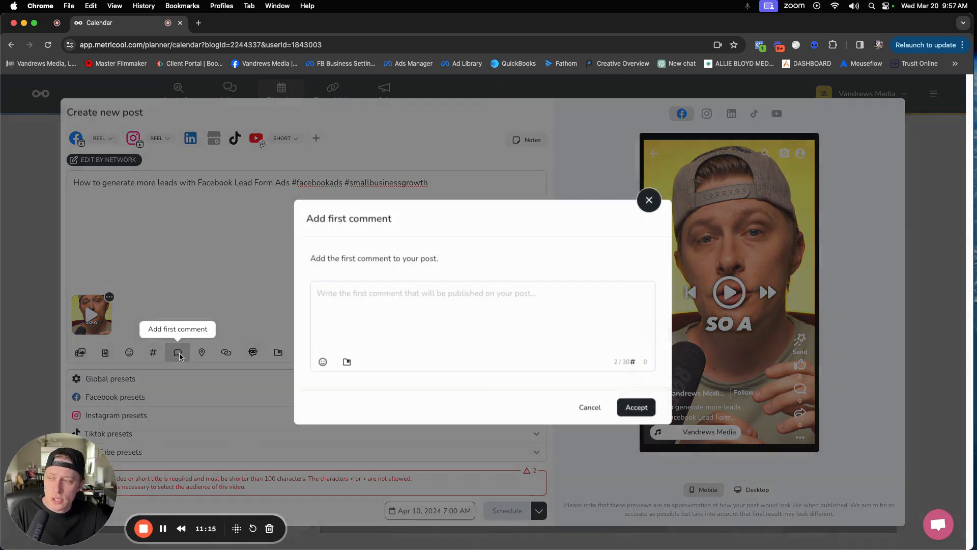
left_click(340, 304)
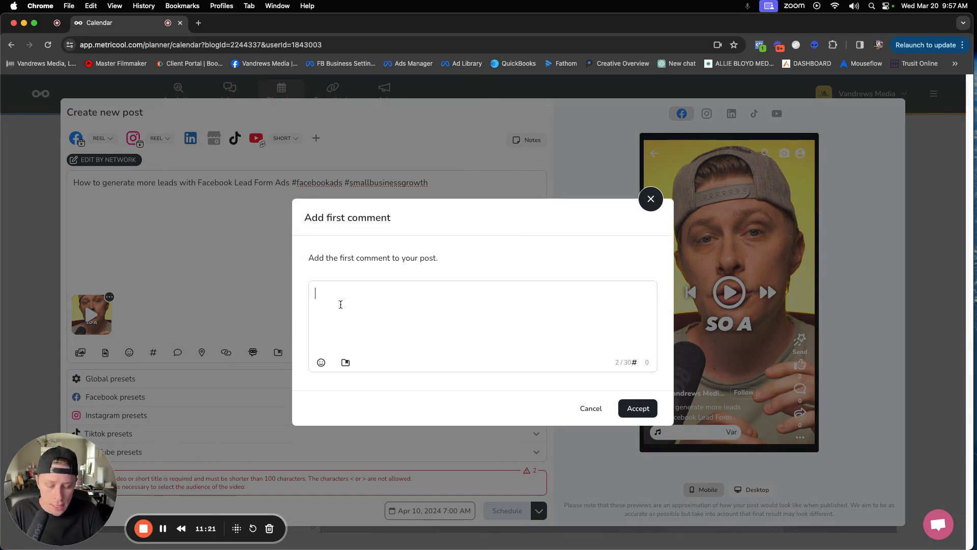
type("Check out m")
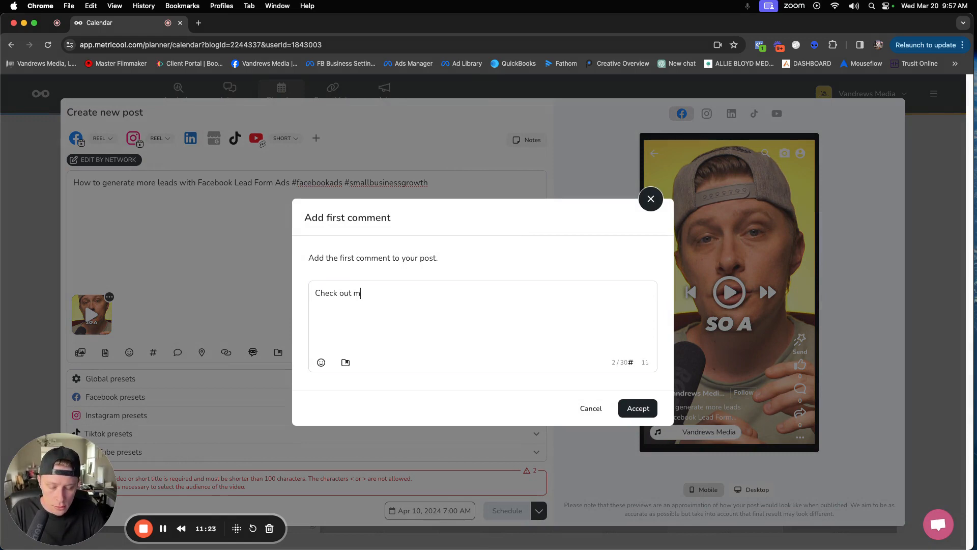
type("ore on my")
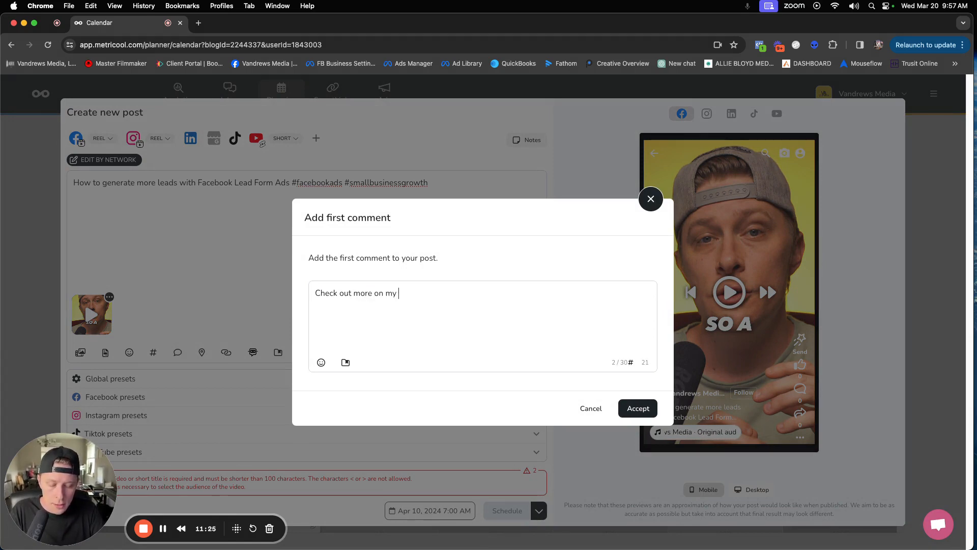
type(" IG")
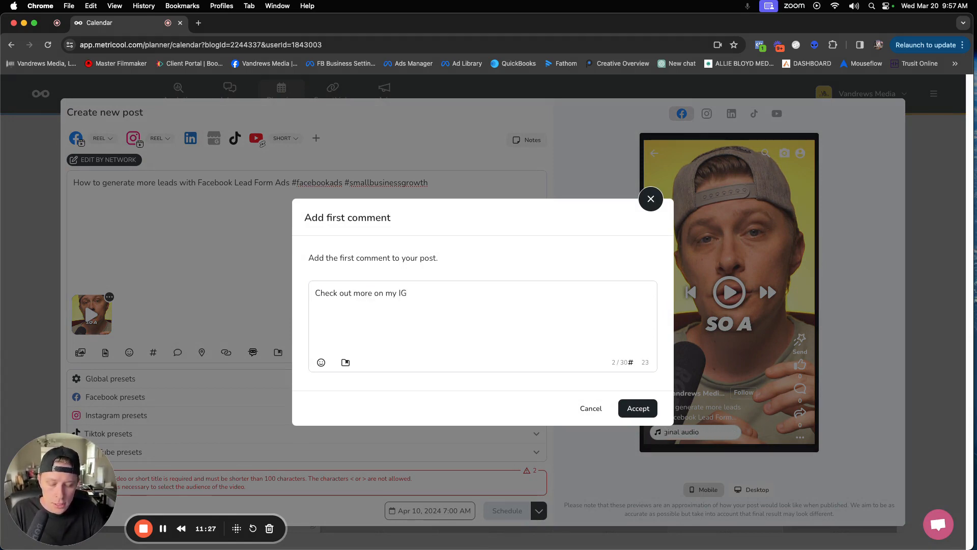
type(" over at")
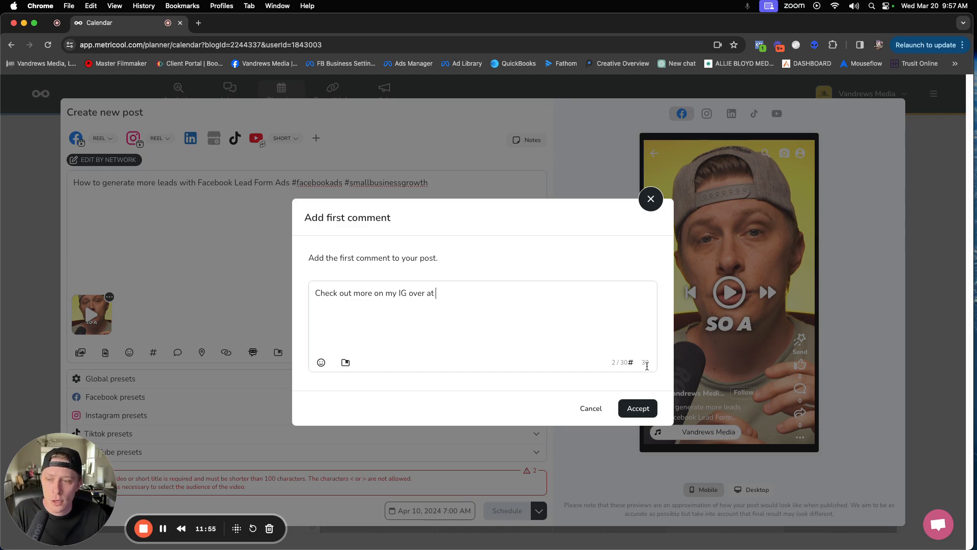
left_click(645, 417)
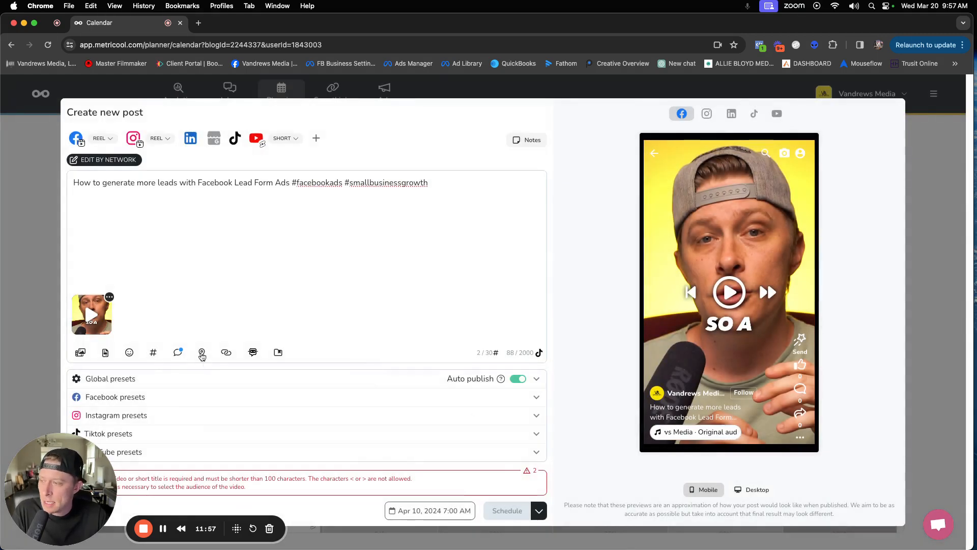
Add a location to the post from a search for "Houston Texas"
left_click(201, 353)
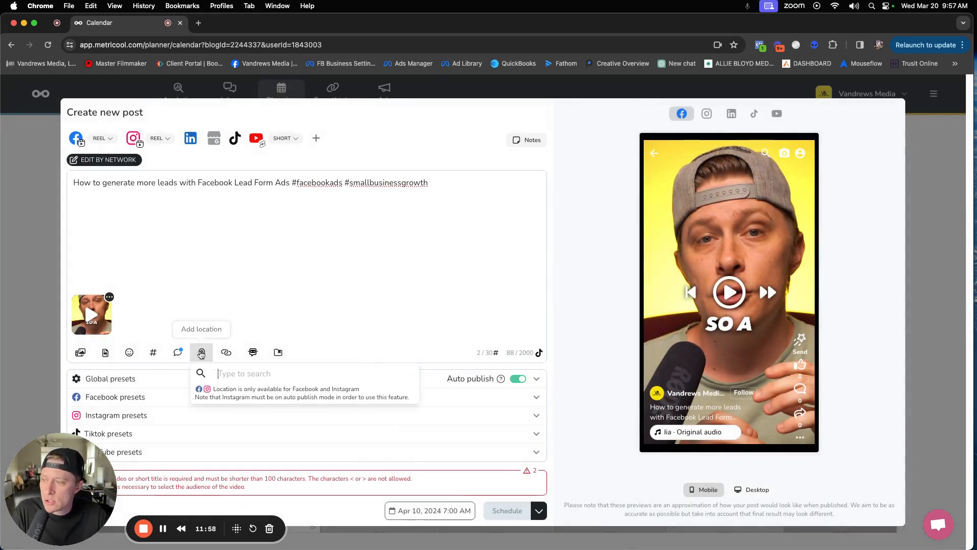
left_click(243, 374)
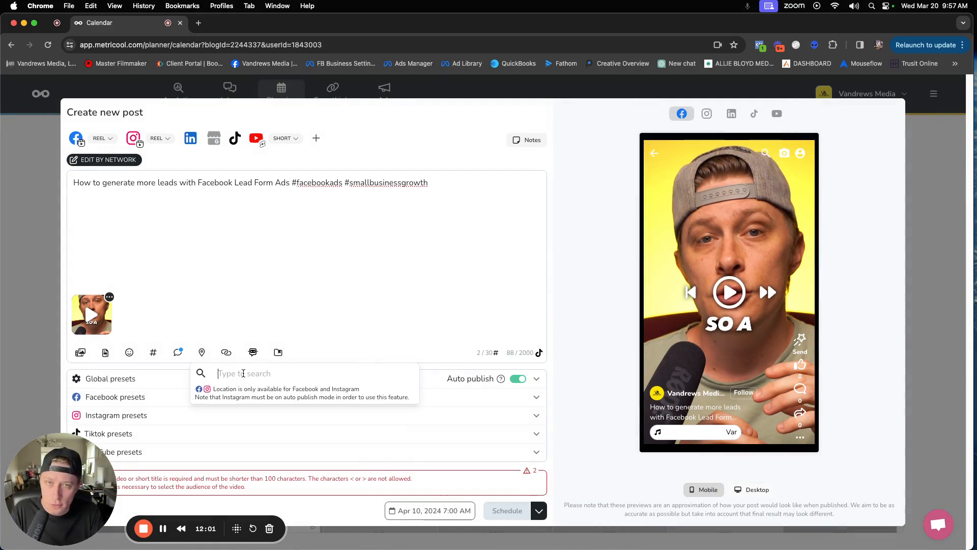
type("Housto")
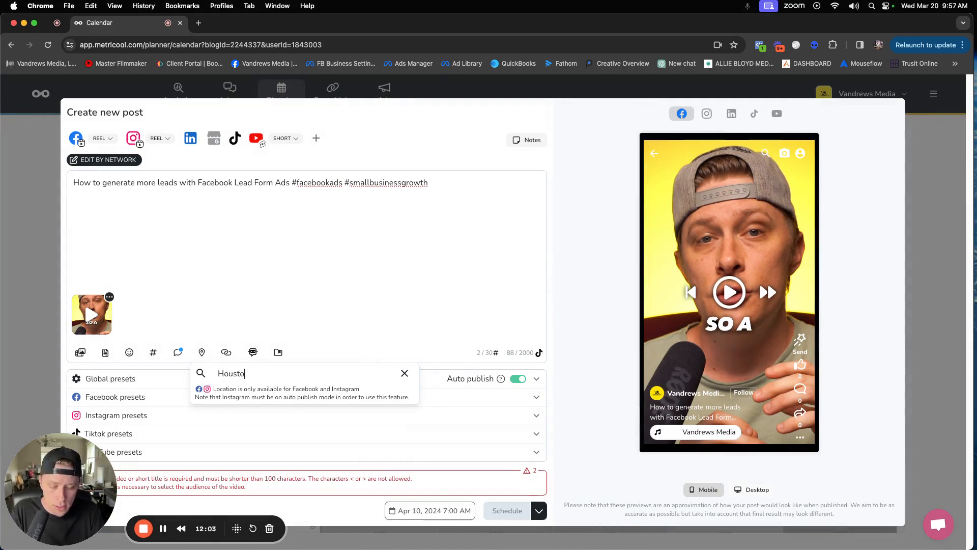
type("n Texas")
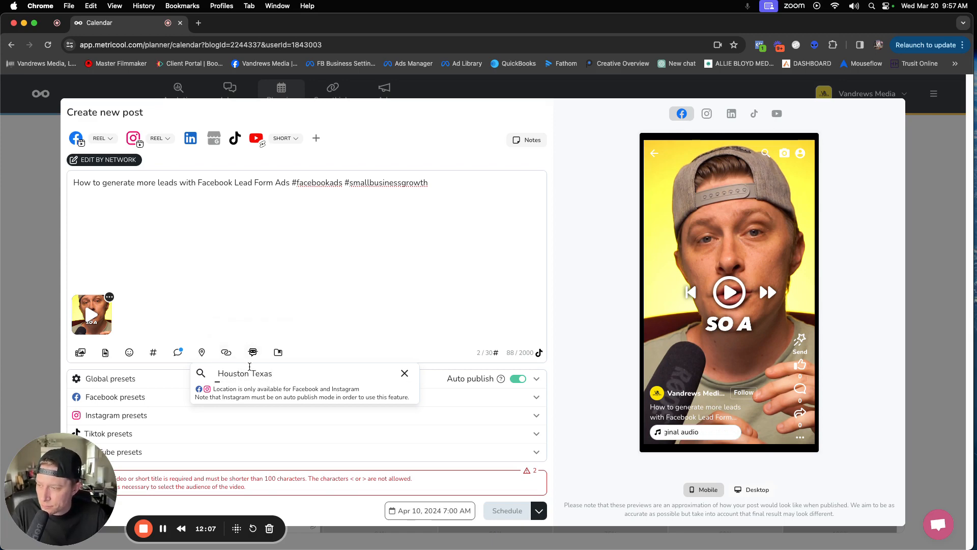
left_click(267, 402)
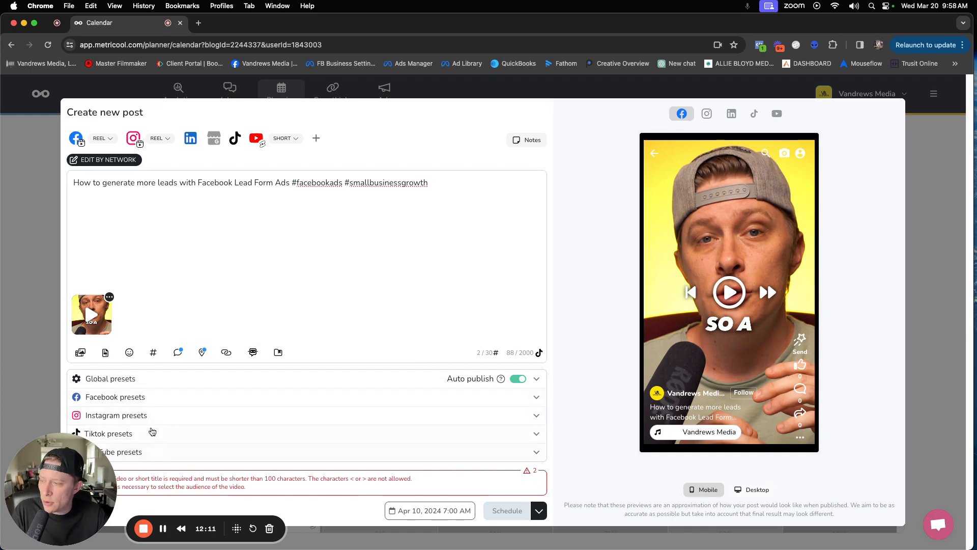
Reuse the caption text without hashtags, "How to generate more leads with Facebook Lead Form Ads", as the title in the Facebook presets
left_click(131, 400)
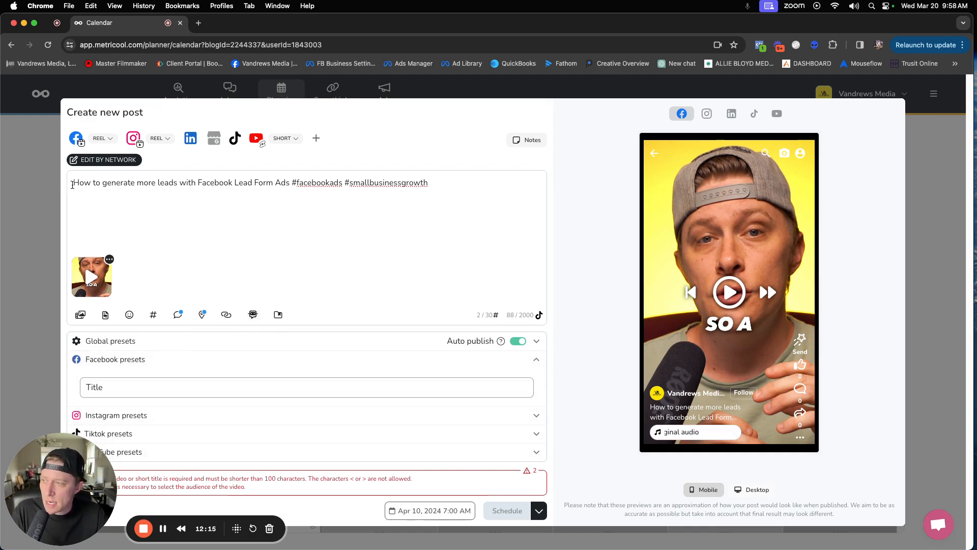
left_click_drag(72, 189, 288, 184)
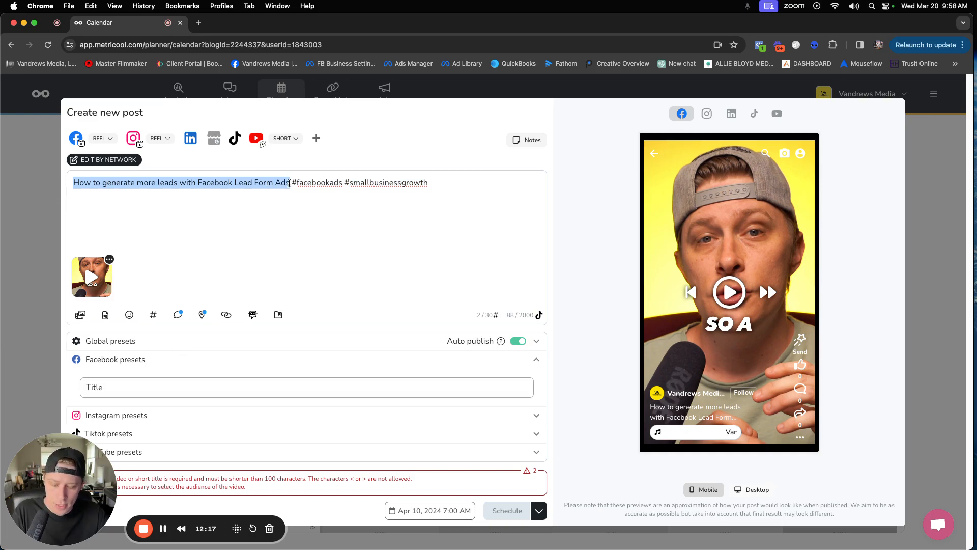
key("super+c")
left_click(172, 386)
key("super+v")
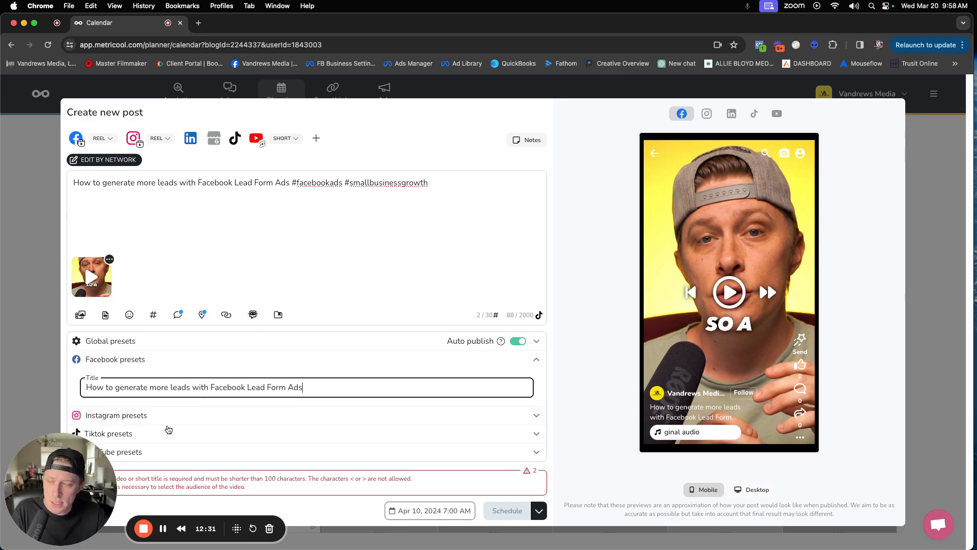
Add a collaborator's username in the Instagram presets and collapse those presets
left_click(137, 423)
scroll(292, 436, "down", 3)
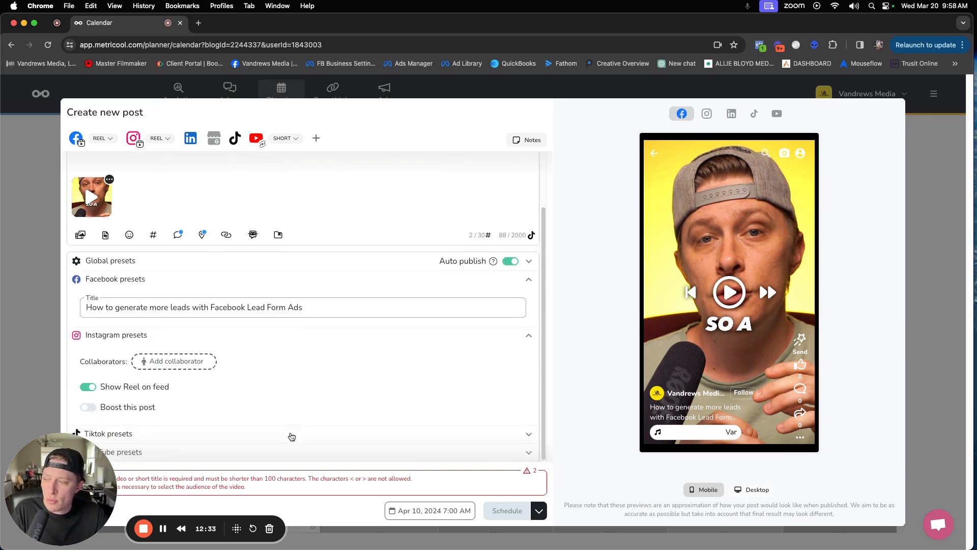
left_click(177, 362)
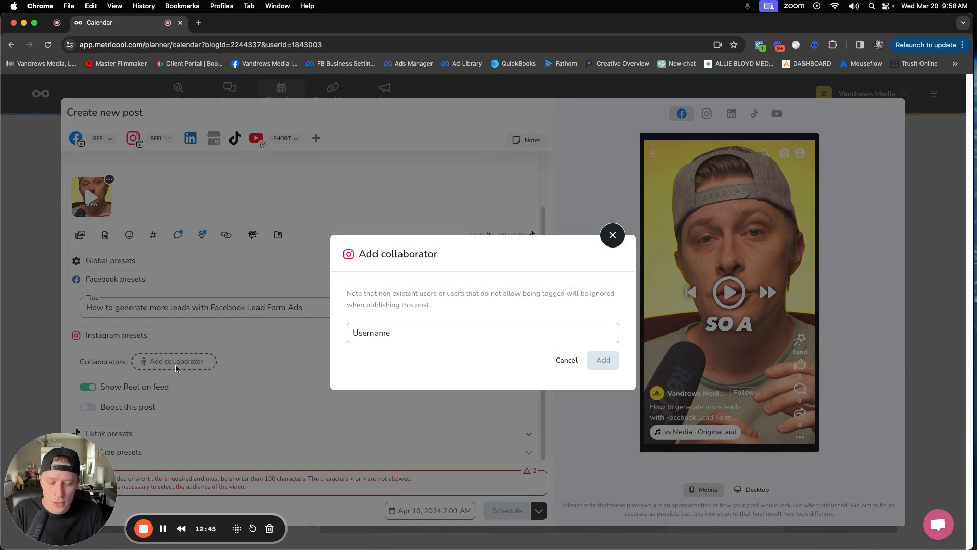
left_click(428, 332)
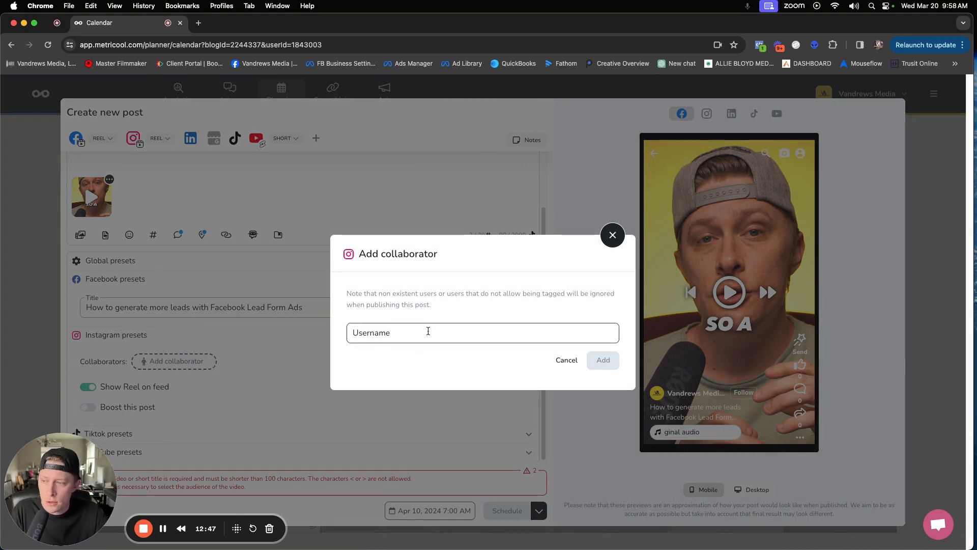
left_click(445, 356)
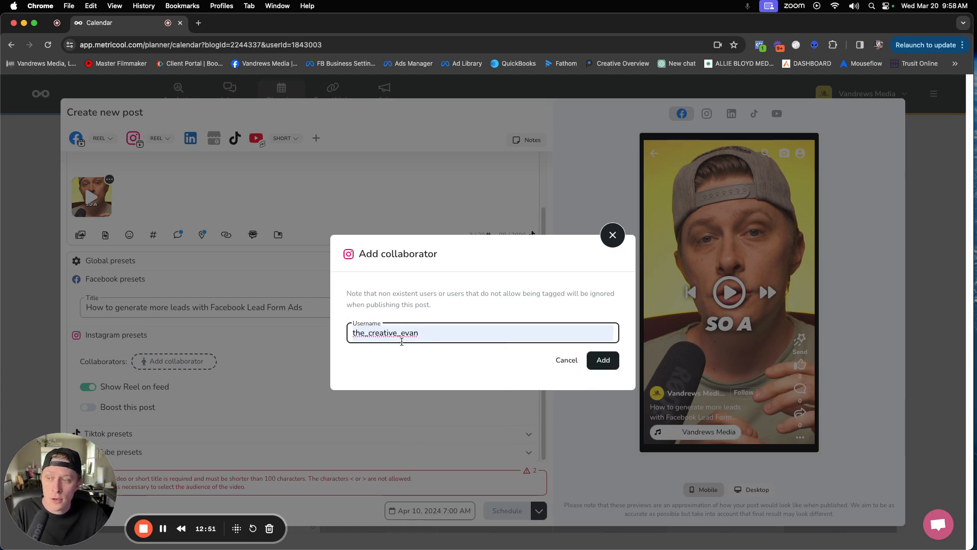
left_click(601, 361)
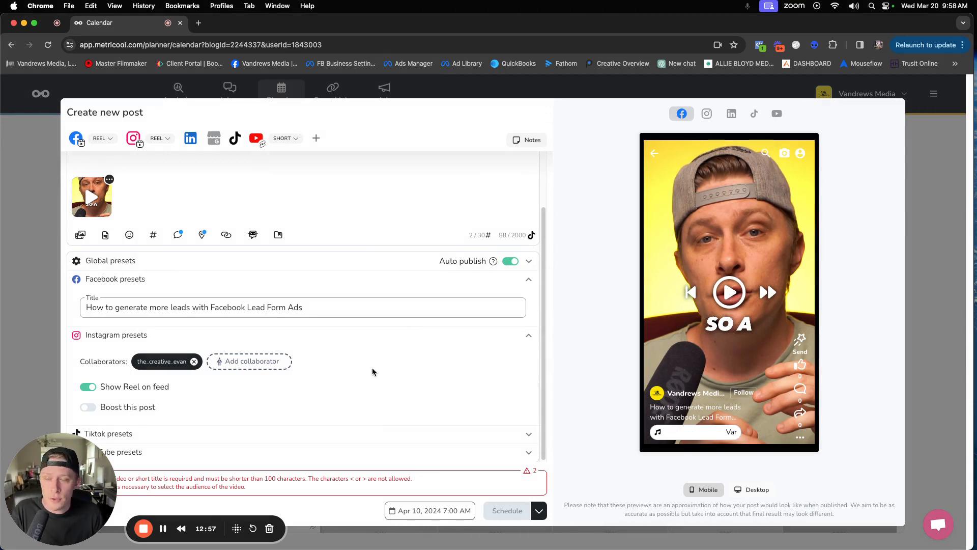
left_click(194, 340)
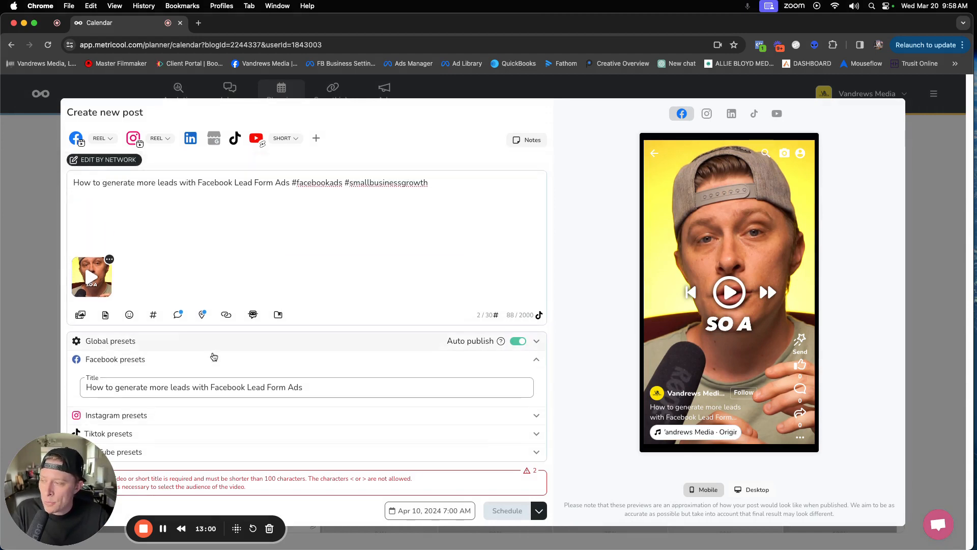
Check the comment, duet and stitch options in the TikTok presets
left_click(135, 434)
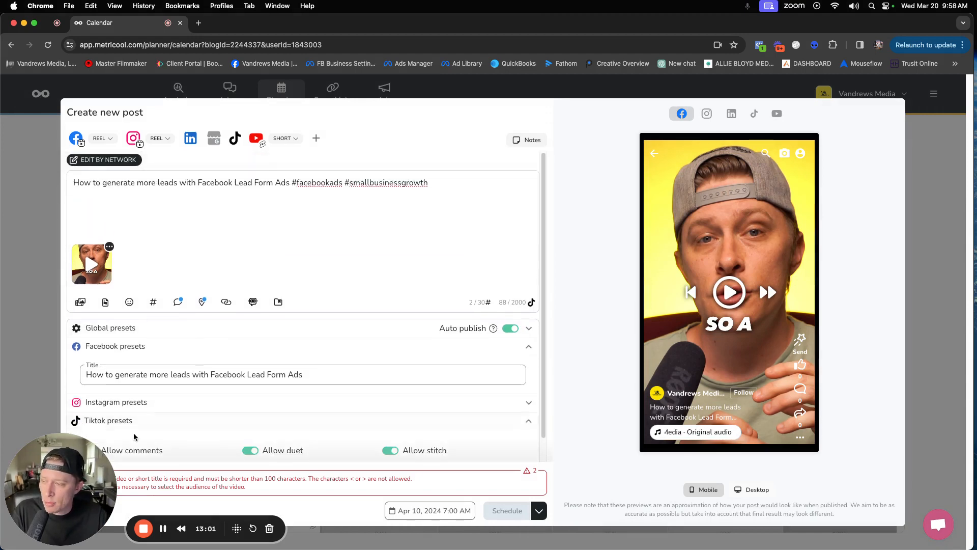
left_click(104, 423)
Copy the Facebook title "How to generate more leads with Facebook Lead Form Ads" into the video or short title of the YouTube presets
left_click(155, 453)
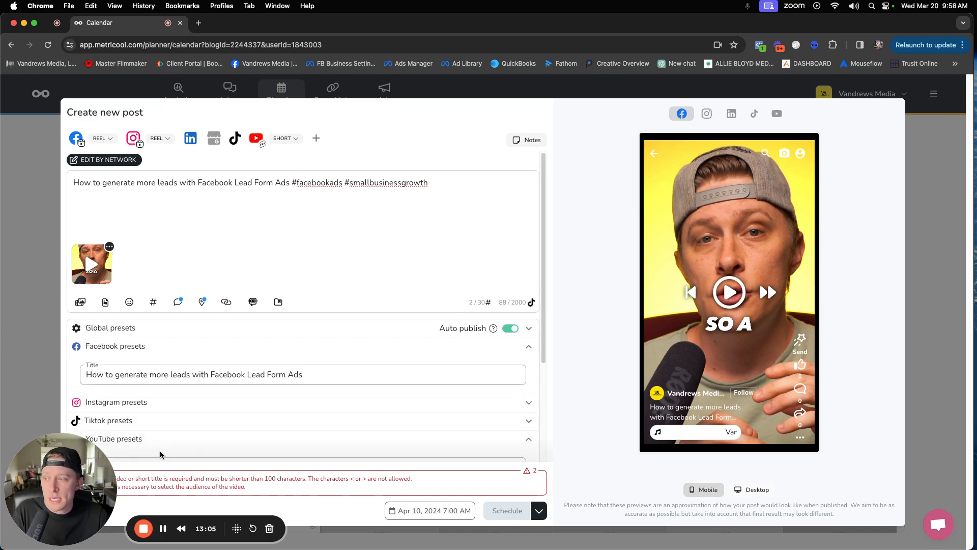
scroll(218, 428, "down", 3)
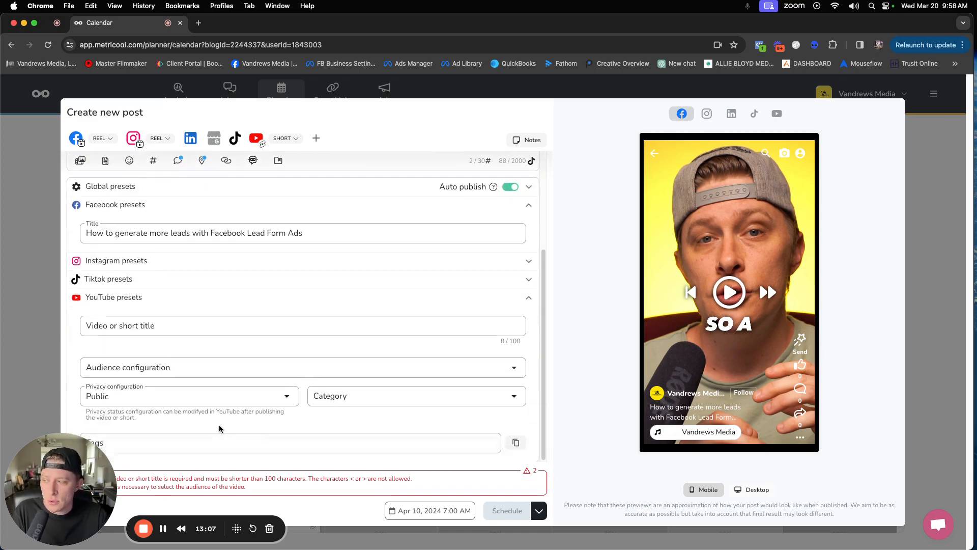
scroll(219, 425, "up", 3)
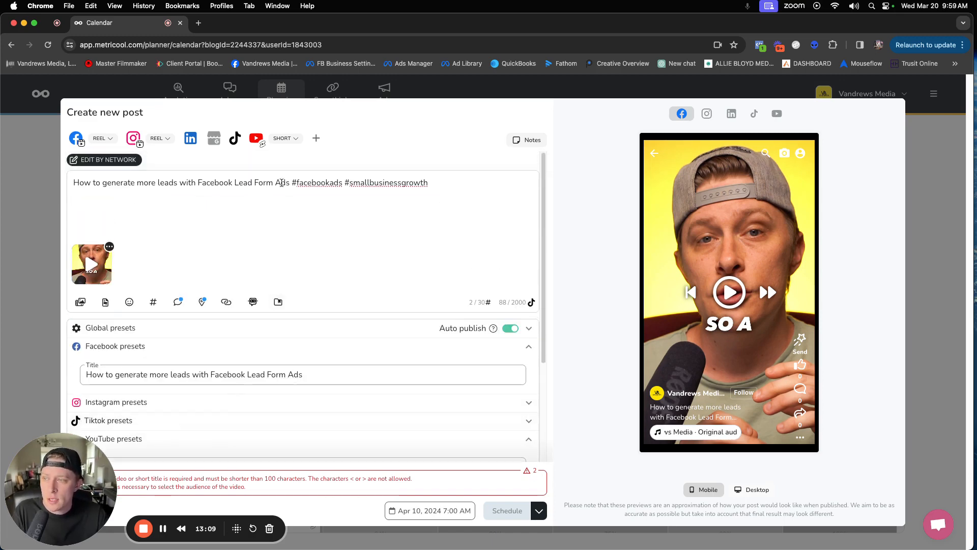
double_click(230, 376)
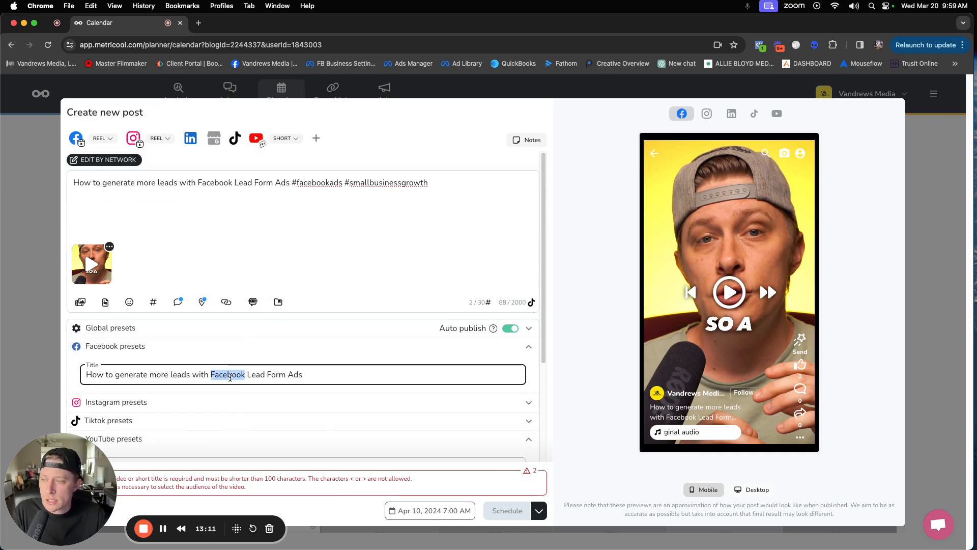
triple_click(230, 376)
key("super+c")
scroll(308, 389, "down", 2)
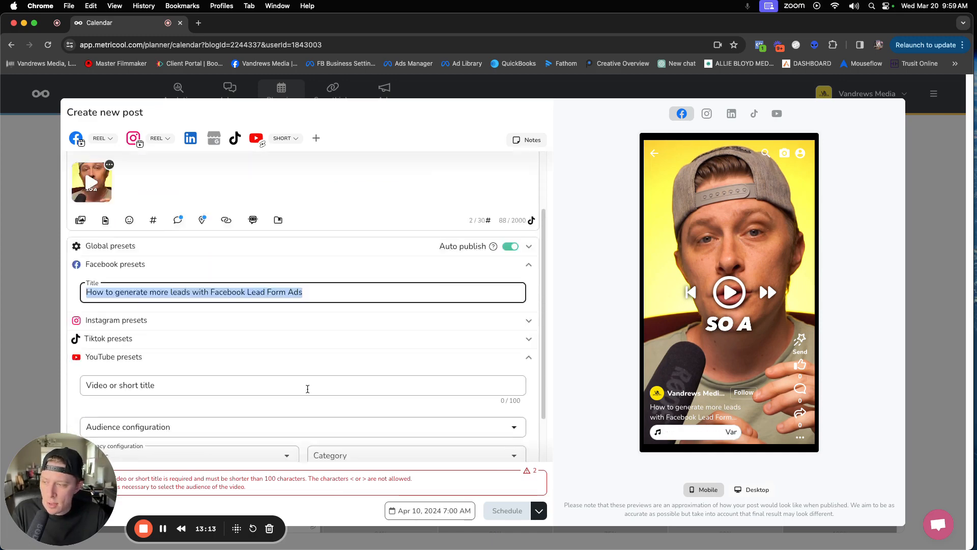
scroll(307, 388, "down", 1)
left_click(134, 328)
key("super+v")
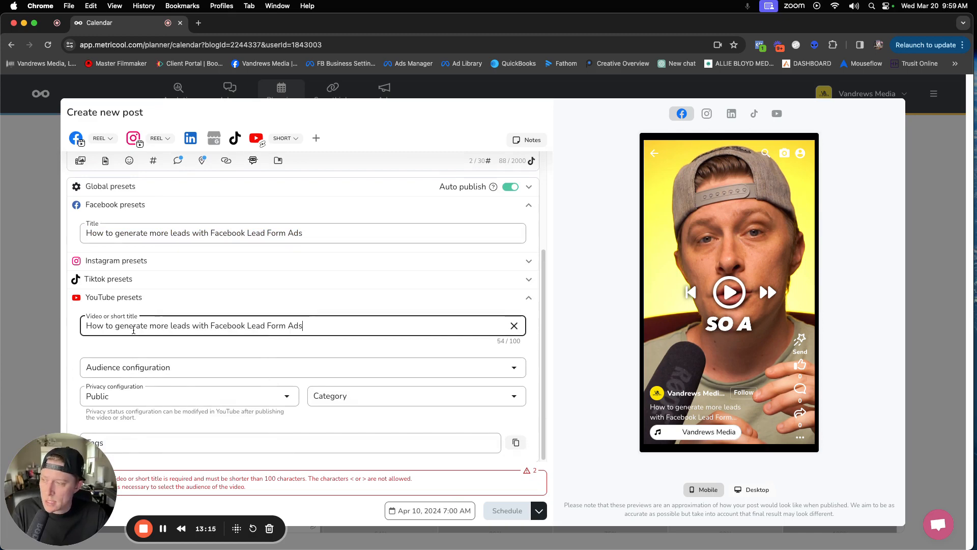
Set the YouTube audience configuration to "No, it's not a video made for kids" and the category to Education
left_click(145, 375)
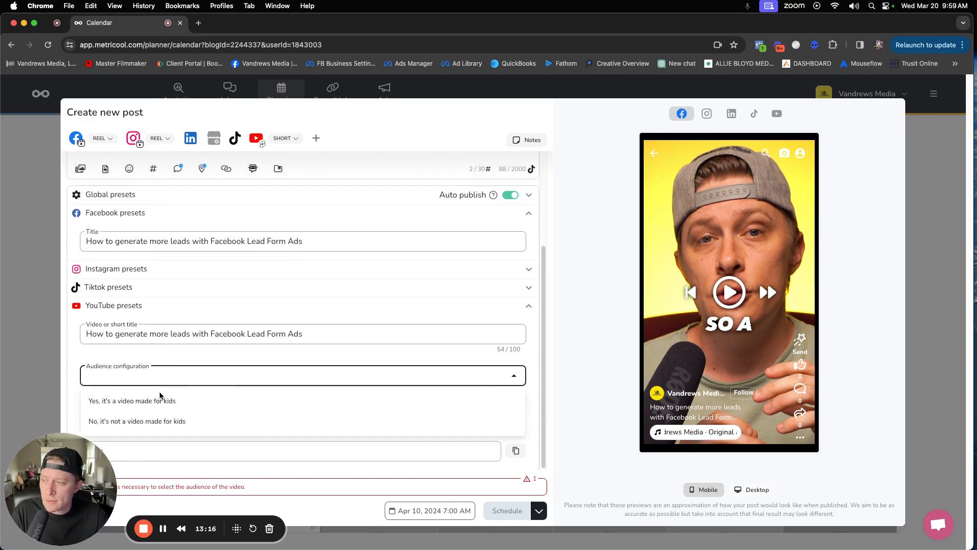
left_click(145, 423)
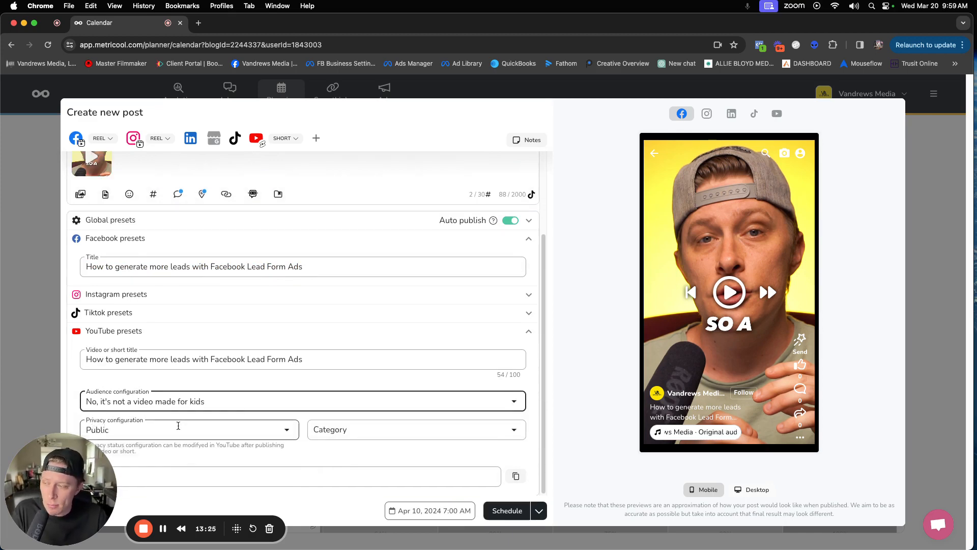
left_click(382, 432)
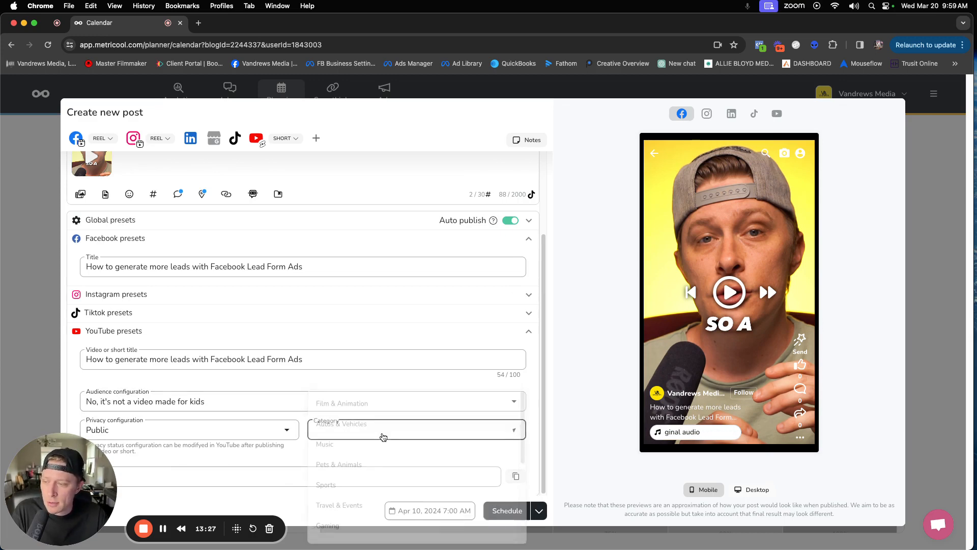
scroll(367, 443, "down", 1)
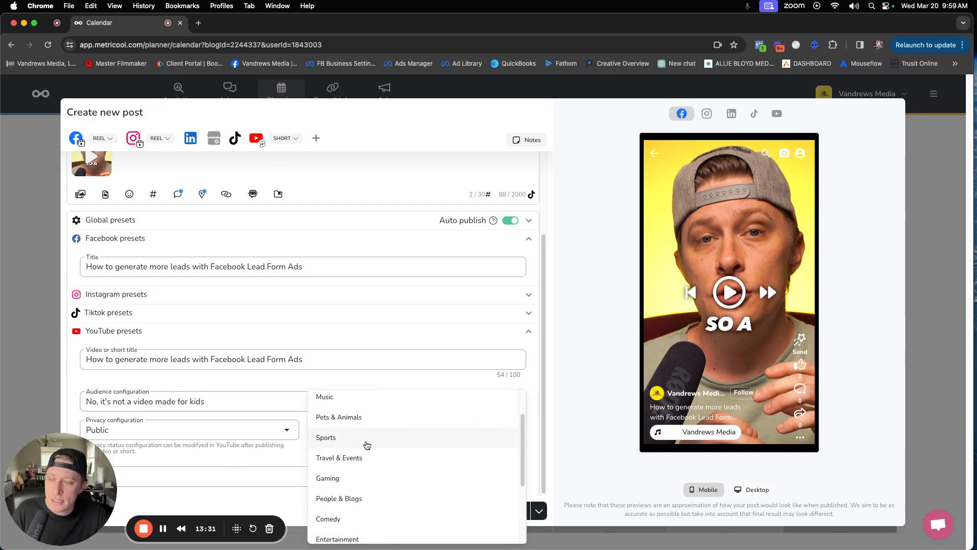
scroll(366, 445, "down", 1)
scroll(366, 445, "down", 3)
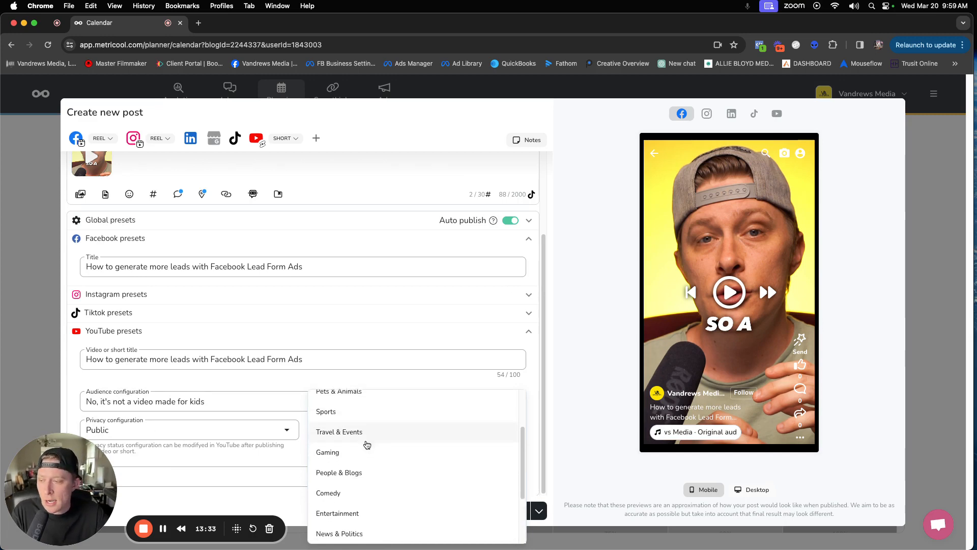
scroll(357, 491, "down", 3)
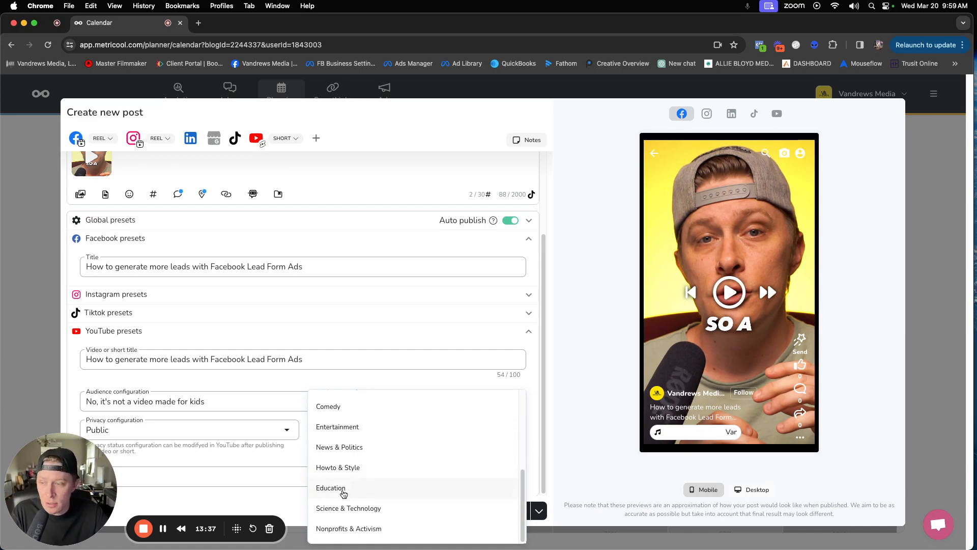
left_click(342, 490)
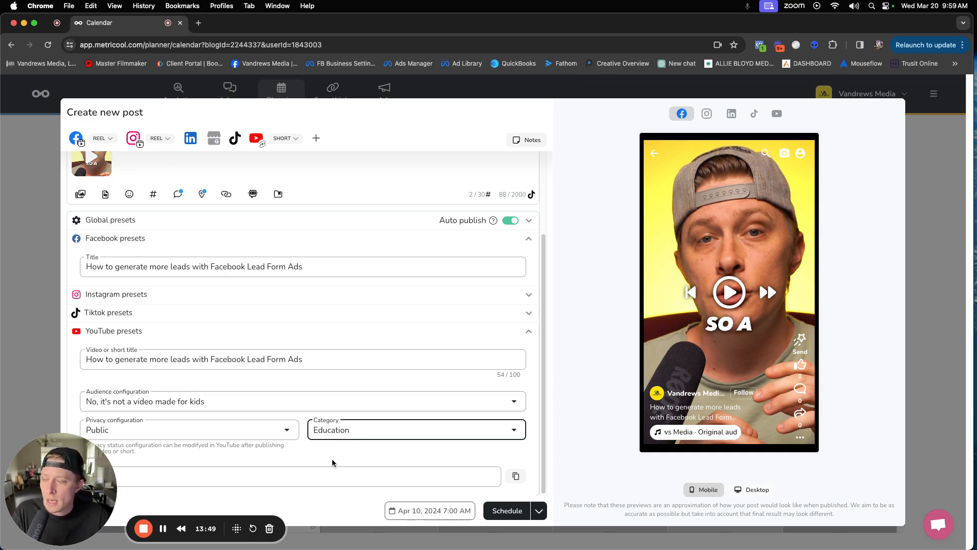
Add the tag "facebook ads" to the YouTube presets
left_click(323, 479)
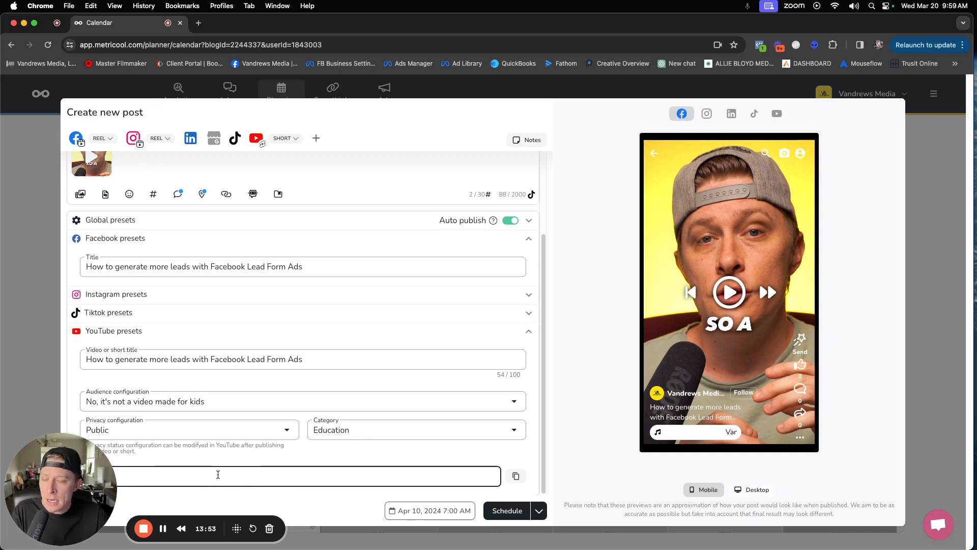
scroll(294, 373, "up", 5)
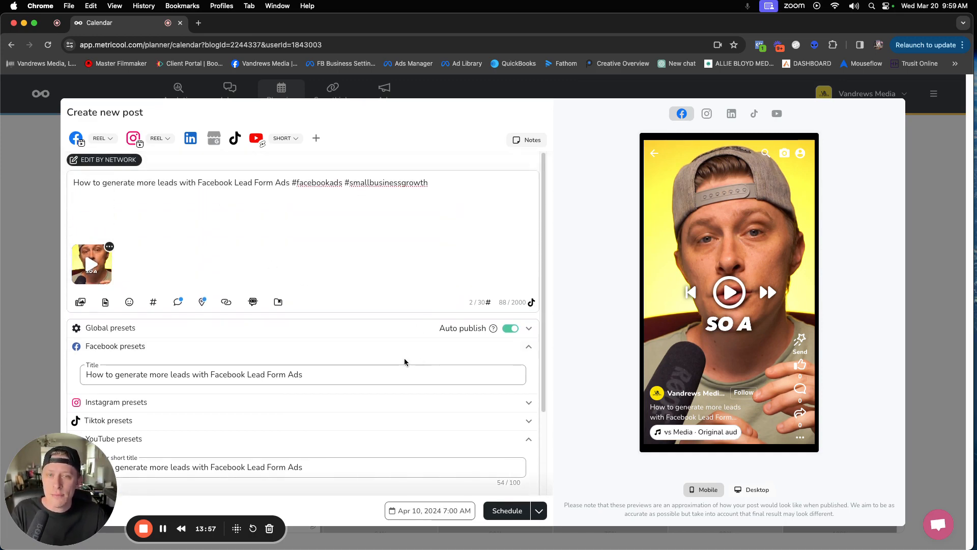
scroll(261, 407, "down", 5)
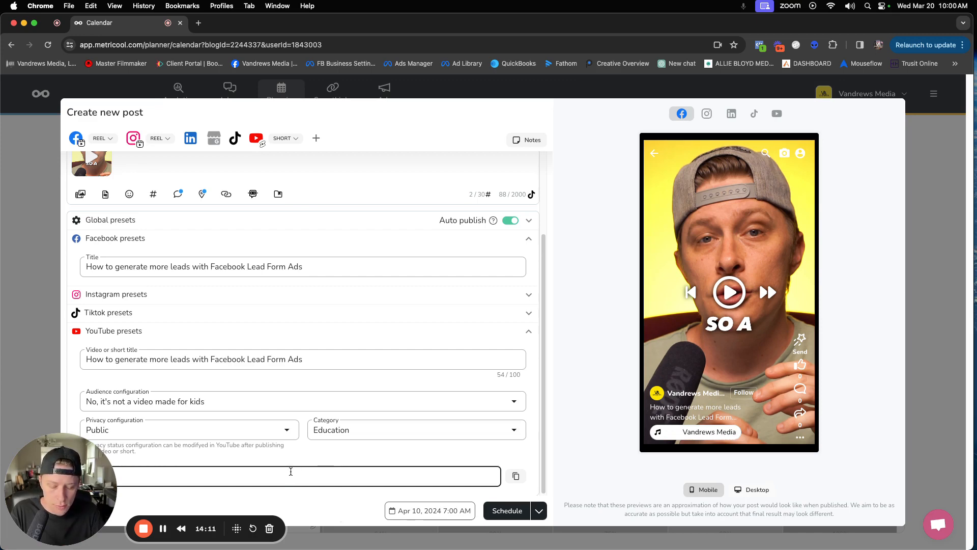
type("facebook ads")
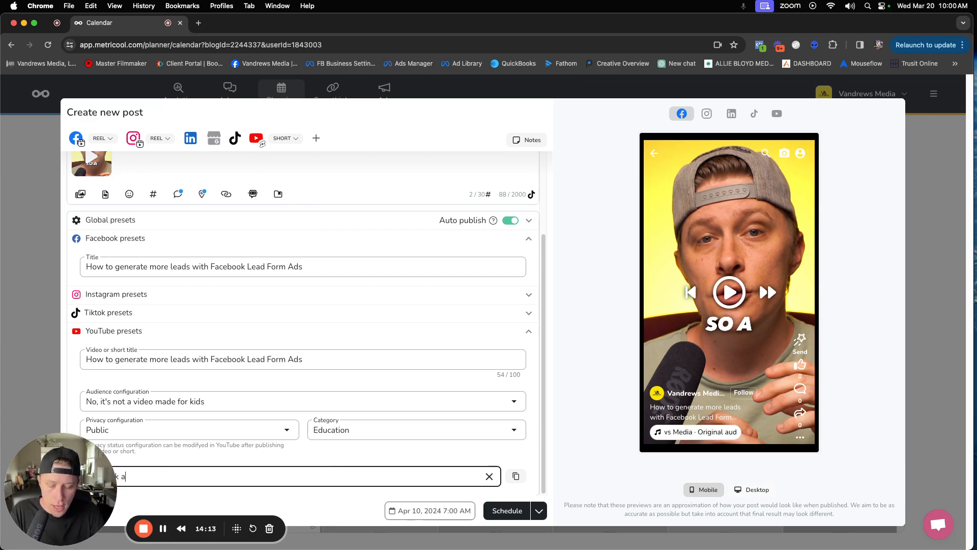
key("Return")
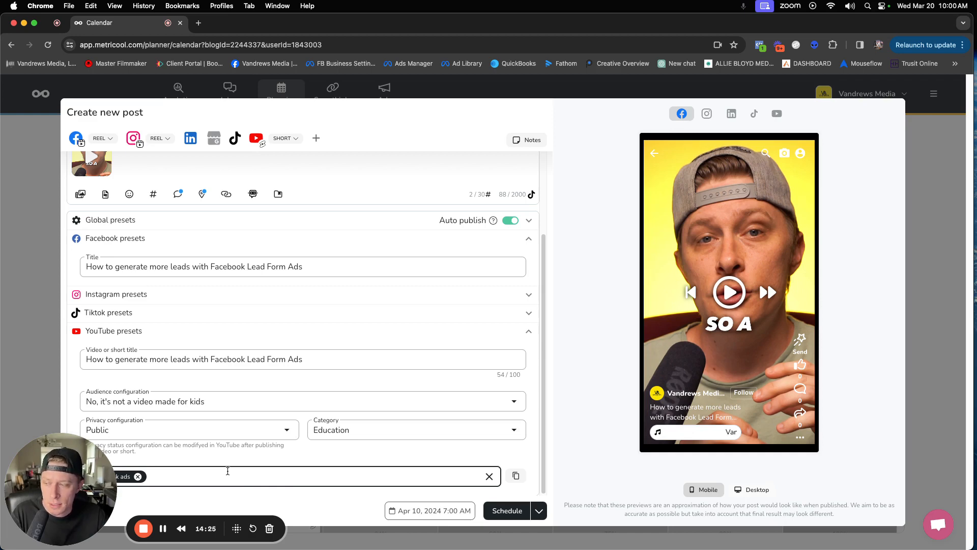
scroll(222, 396, "up", 2)
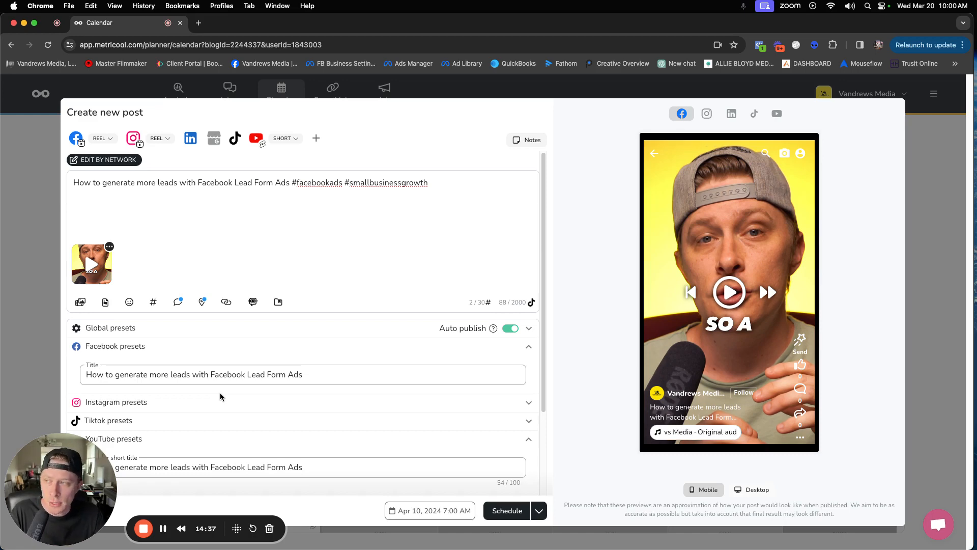
scroll(292, 419, "down", 2)
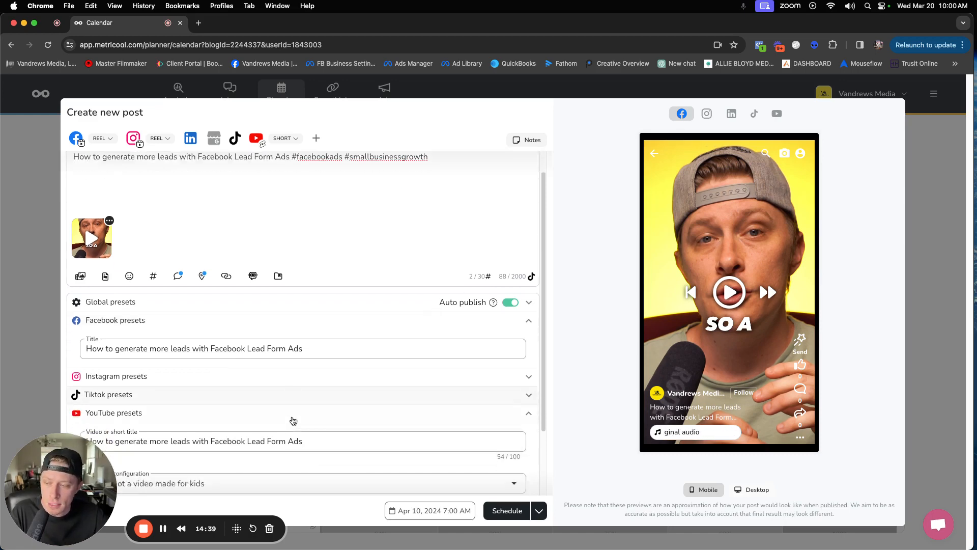
scroll(386, 426, "up", 2)
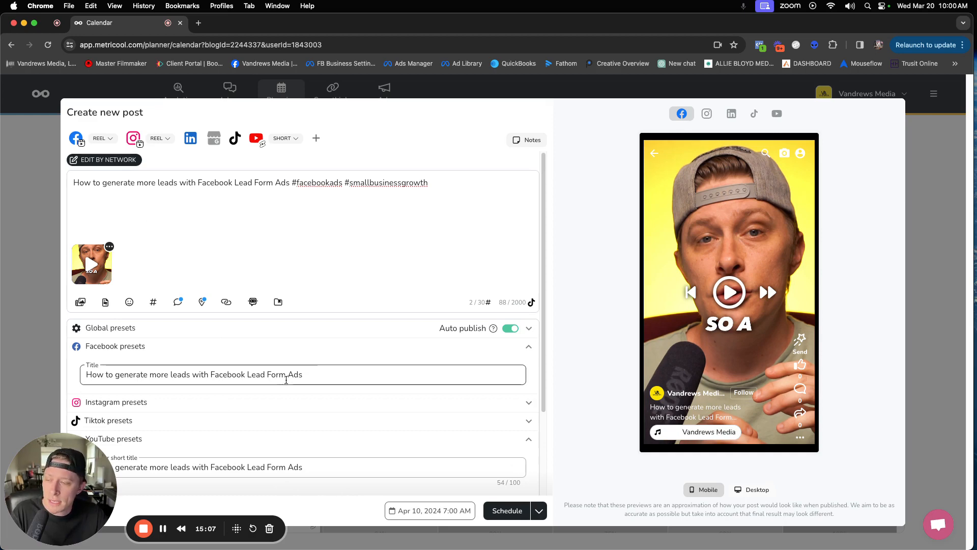
scroll(214, 407, "down", 5)
scroll(153, 356, "up", 5)
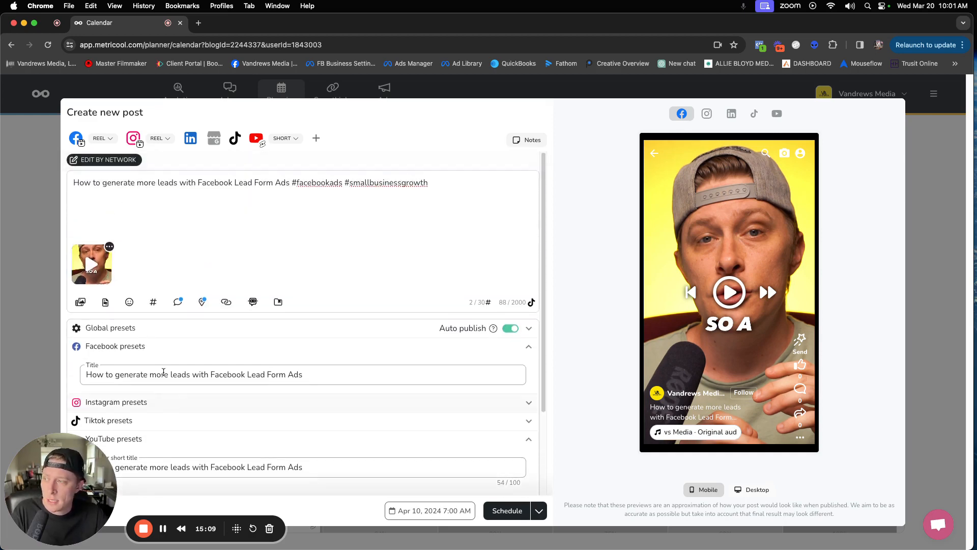
Switch the post to editing by network and detach the Facebook version from the shared template
left_click(115, 163)
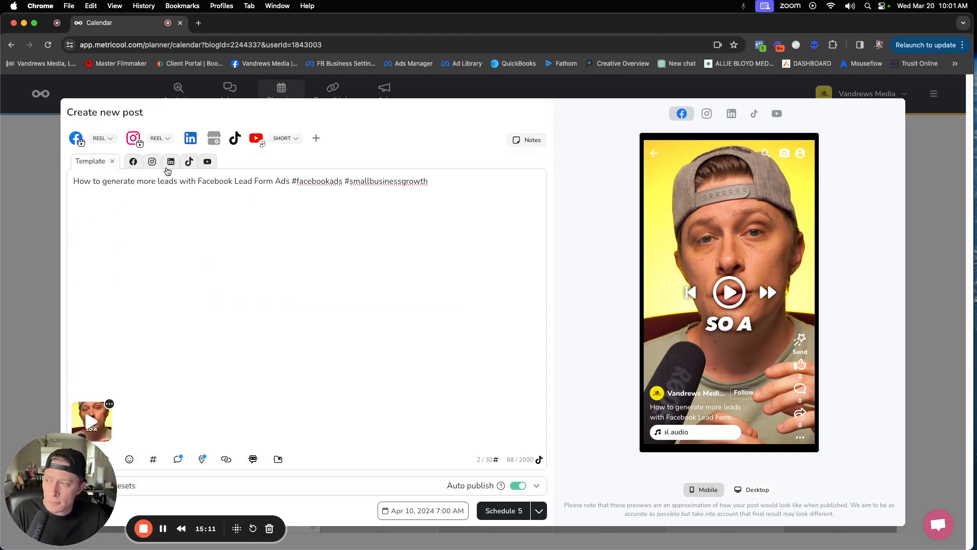
left_click(132, 162)
left_click(262, 333)
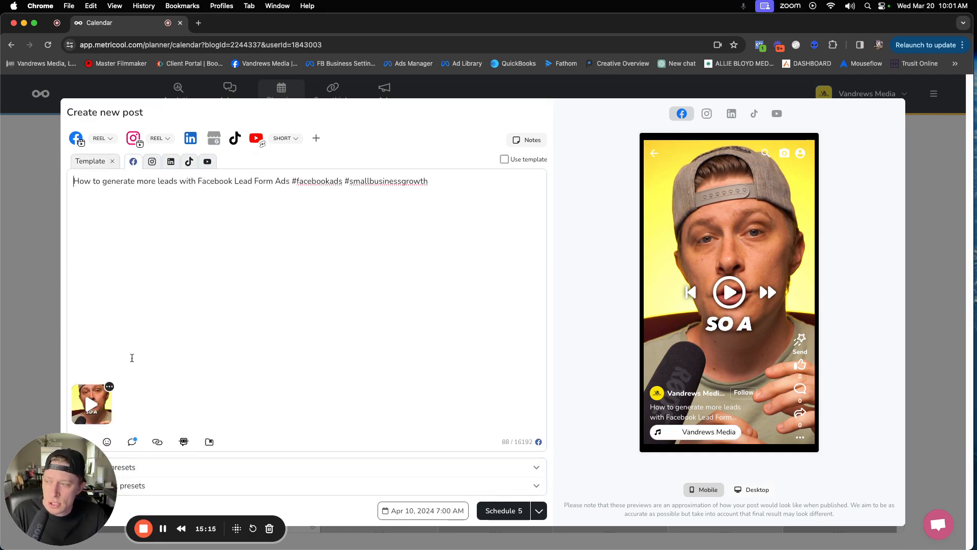
Detach the Instagram version from the template and open its first comment with the existing text selected for replacement
left_click(152, 163)
left_click(275, 333)
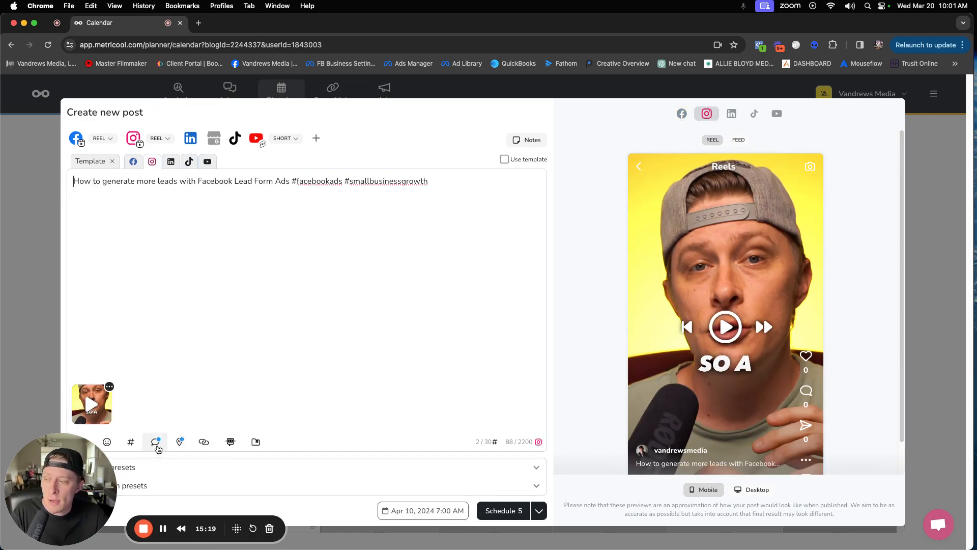
left_click(155, 441)
left_click_drag(443, 294, 266, 290)
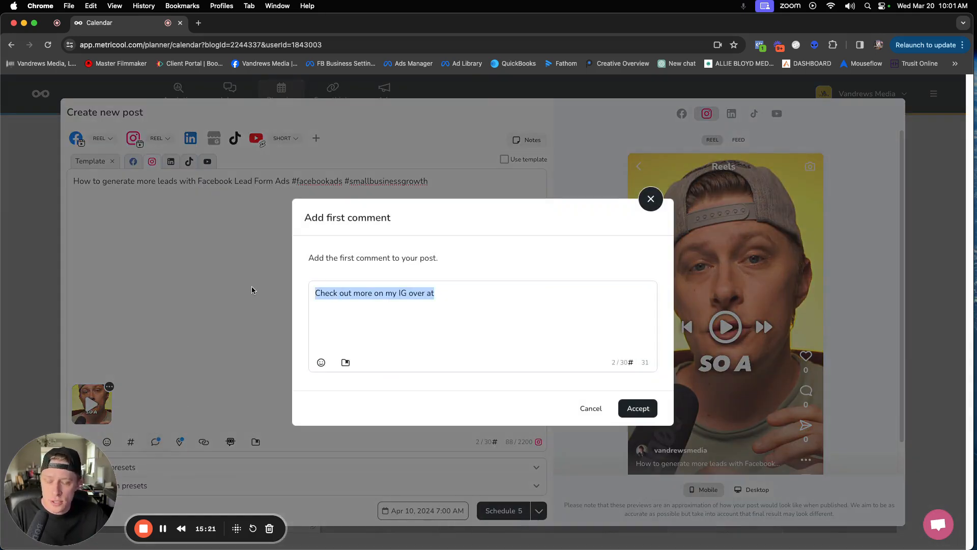
Try "Check out our My Tik-Tok Page" as the Instagram first comment and clear that text
type("Che")
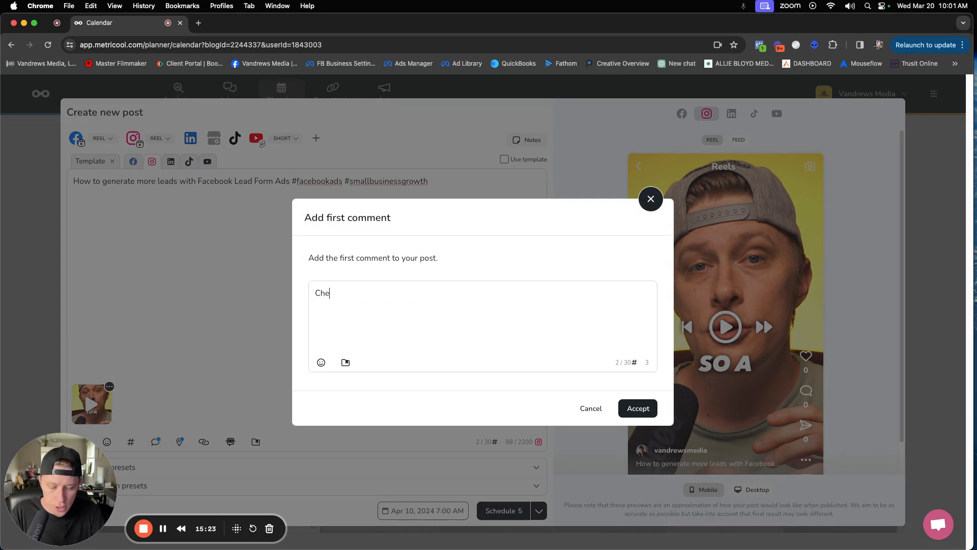
type("ck out our")
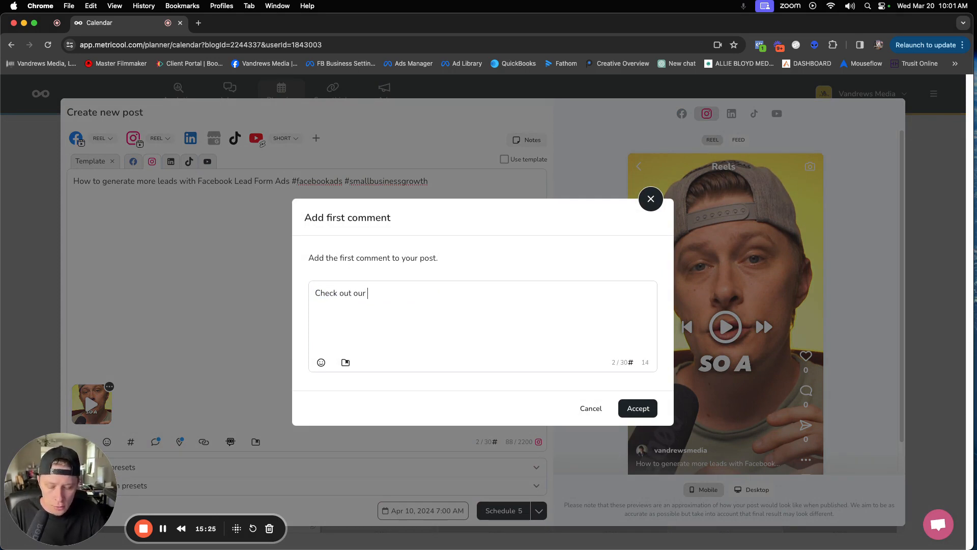
type(" My Ti")
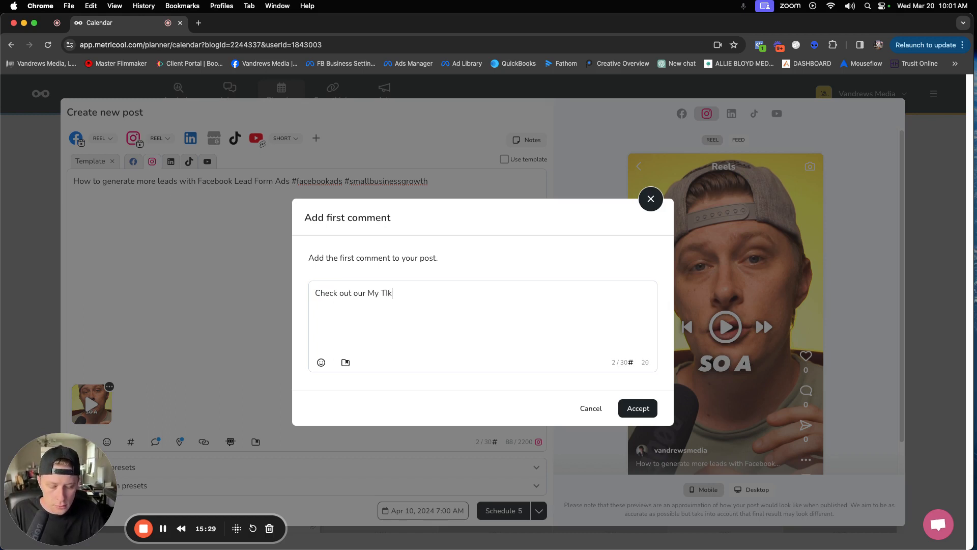
type("k")
key("BackSpace")
key("BackSpace")
type("ik-Tok ")
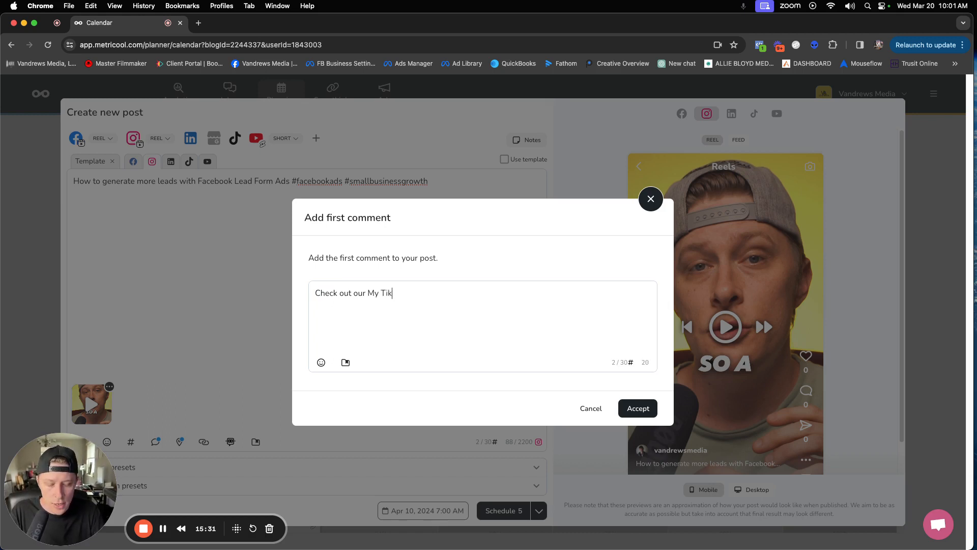
type("Page")
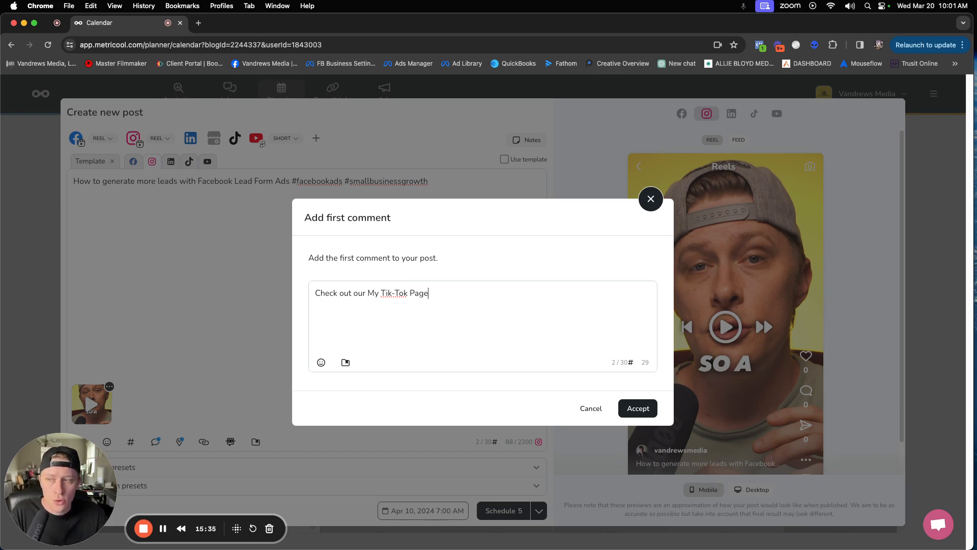
left_click_drag(432, 298, 304, 287)
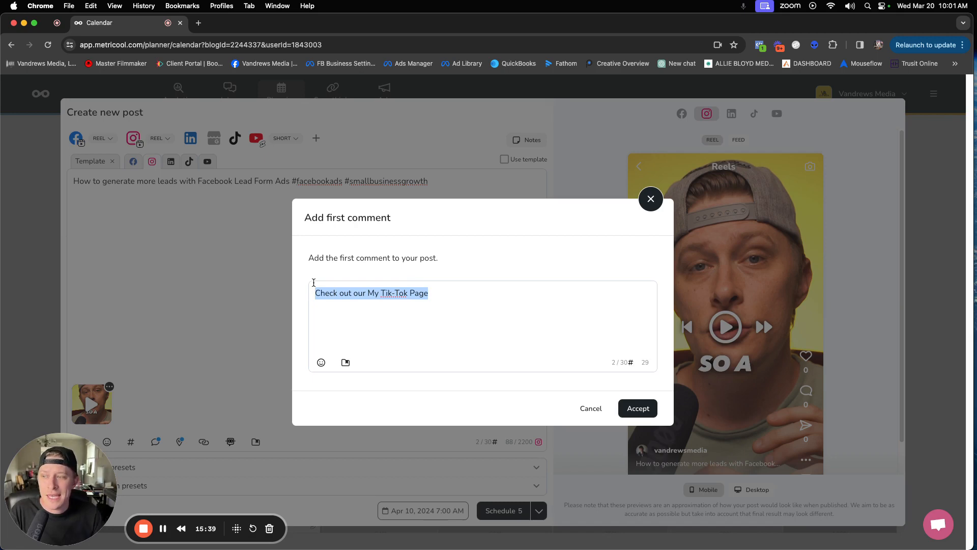
key("BackSpace")
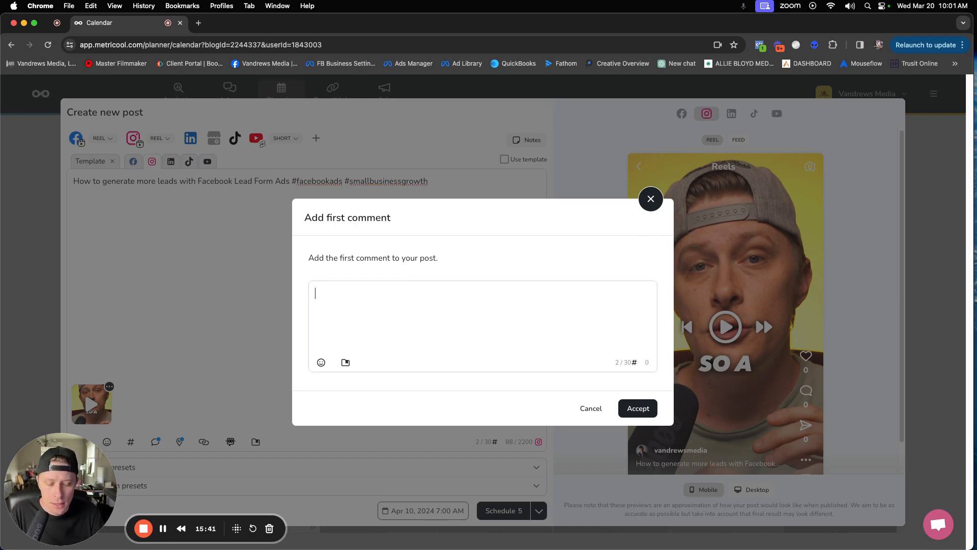
Set the Instagram first comment to "How are you running your current facebooks lead ads? COmment below." and accept it
type("How are")
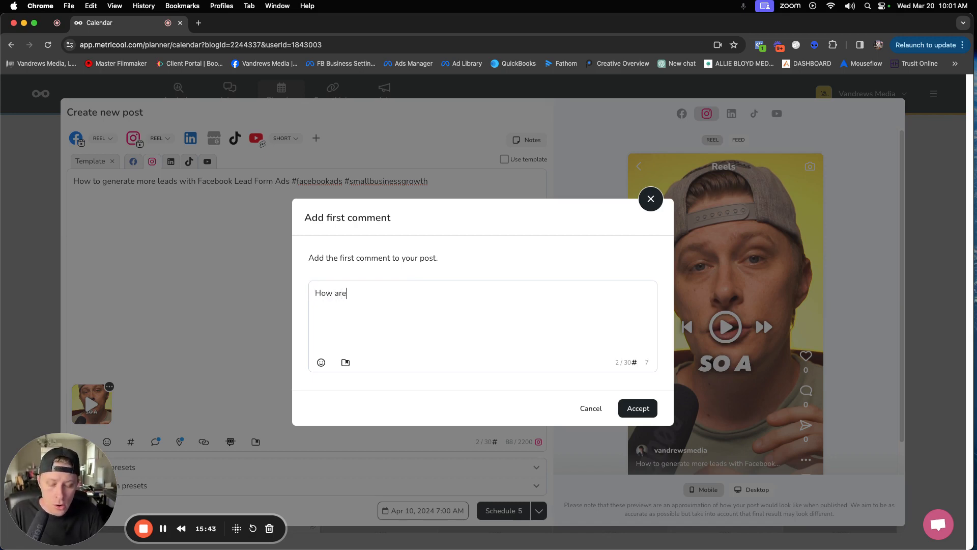
type(" you running ")
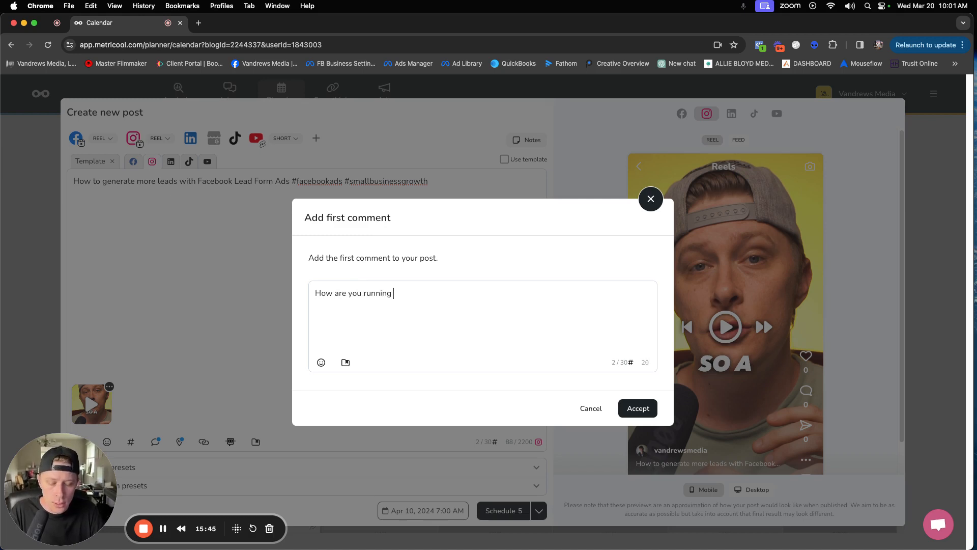
type("your curr")
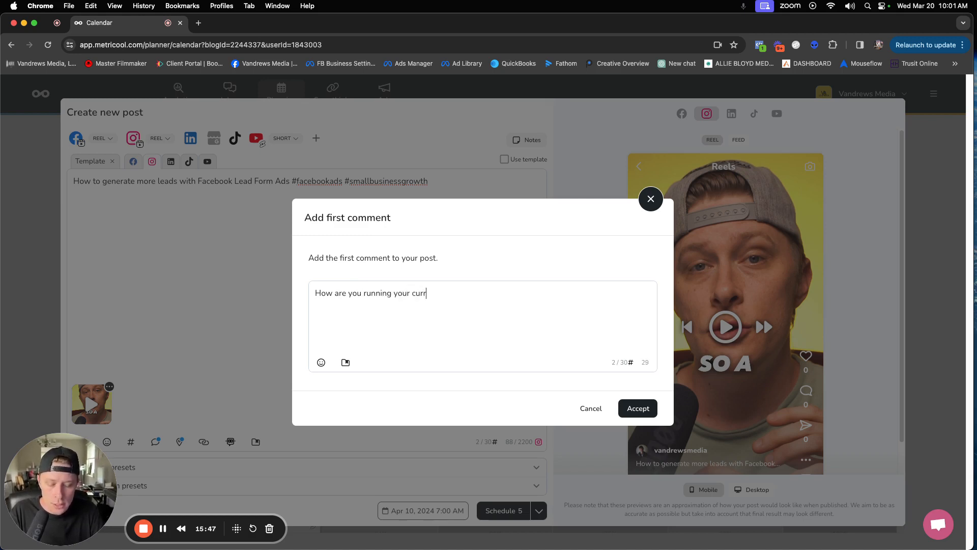
type("ent faceboo")
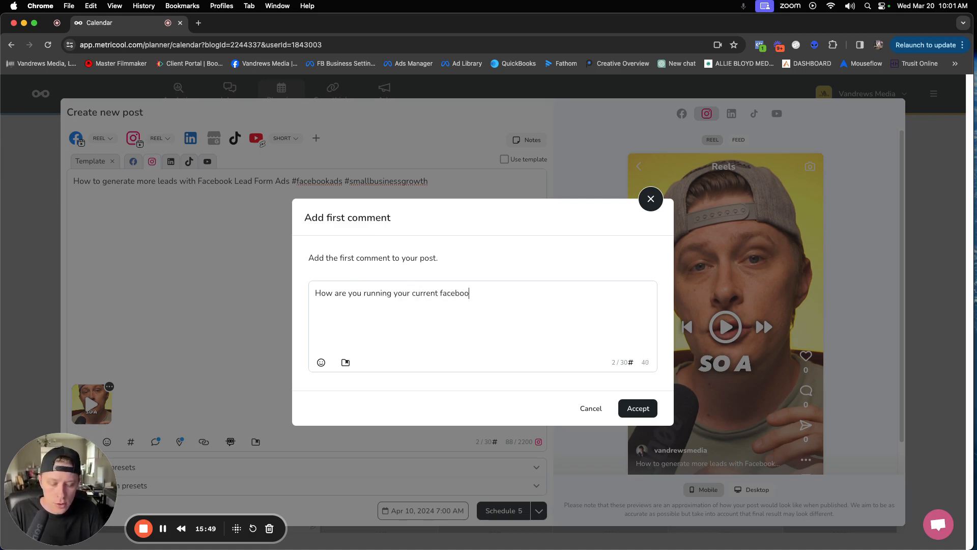
type("ks lead ads?")
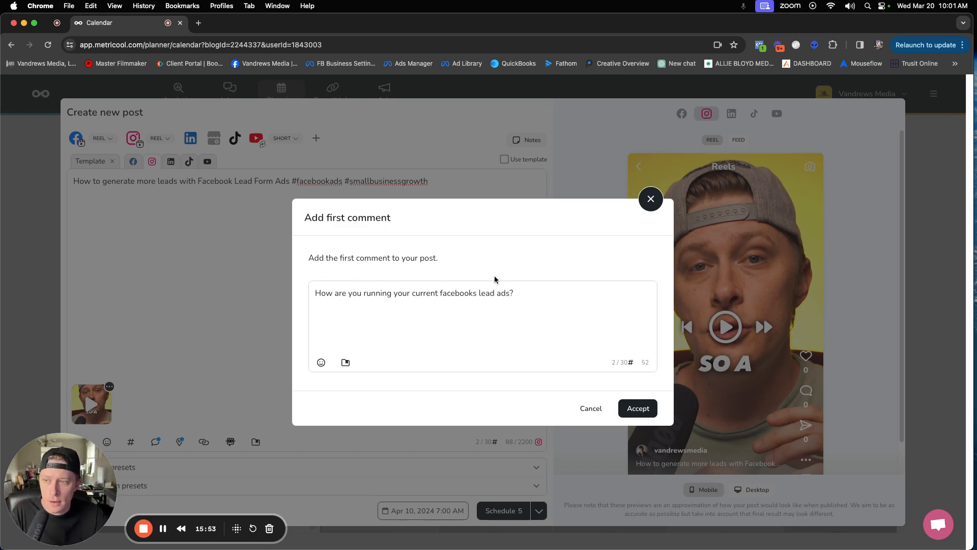
type(" COmment ")
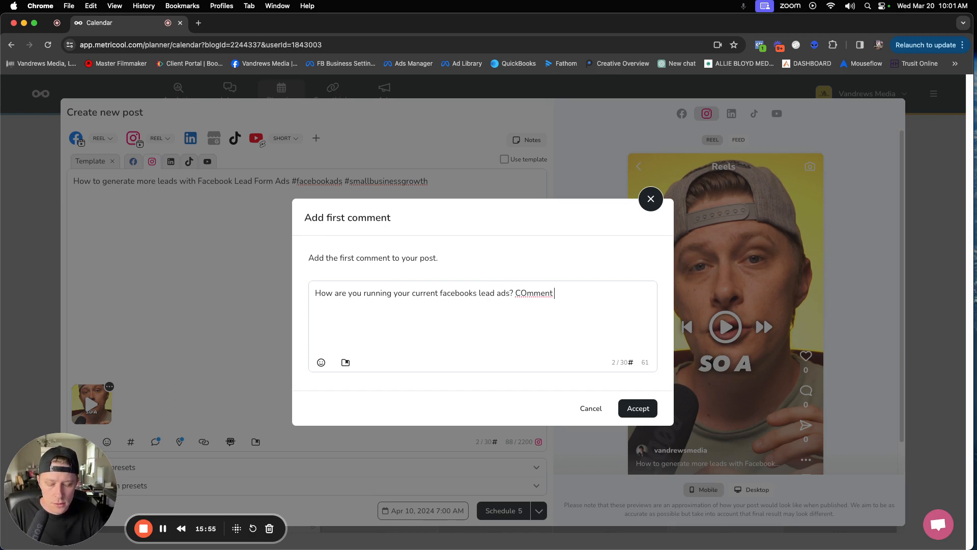
type("below")
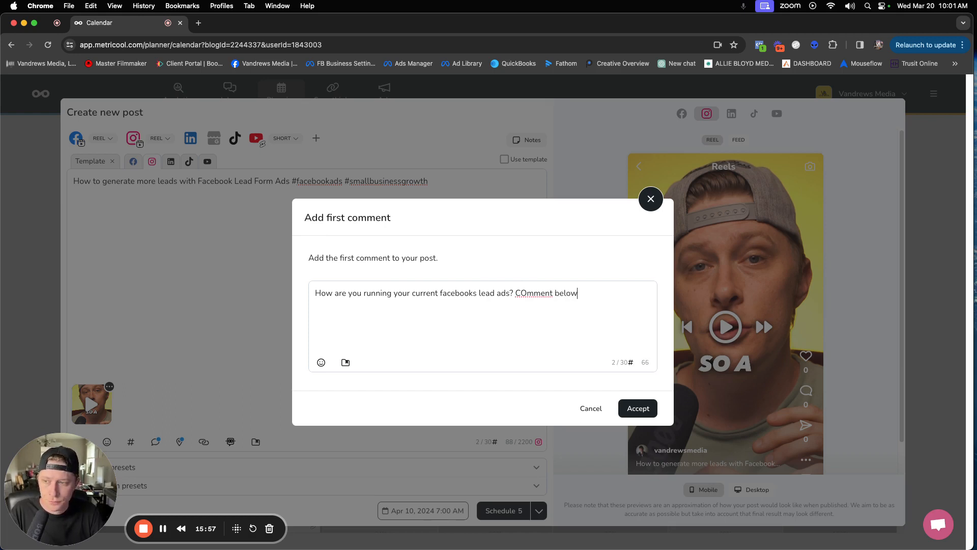
type(".")
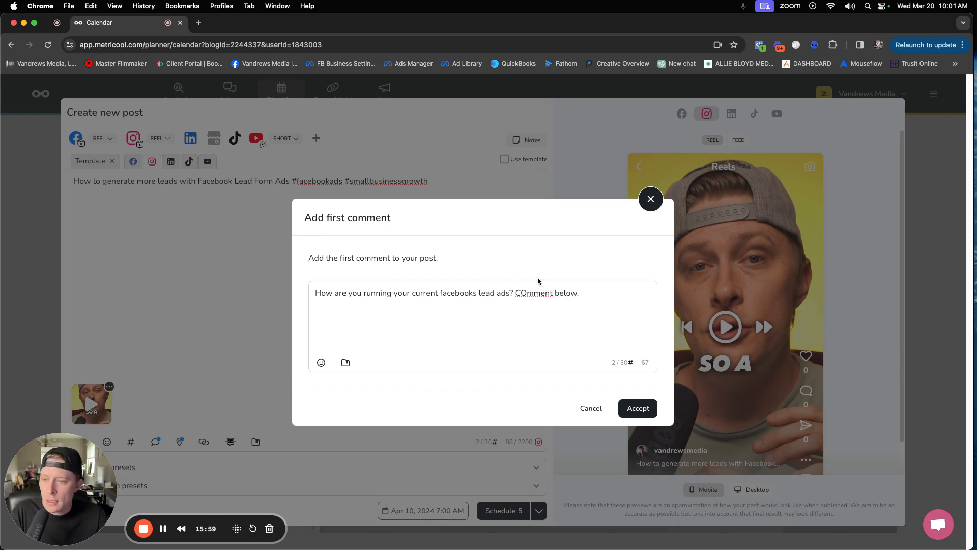
left_click(639, 412)
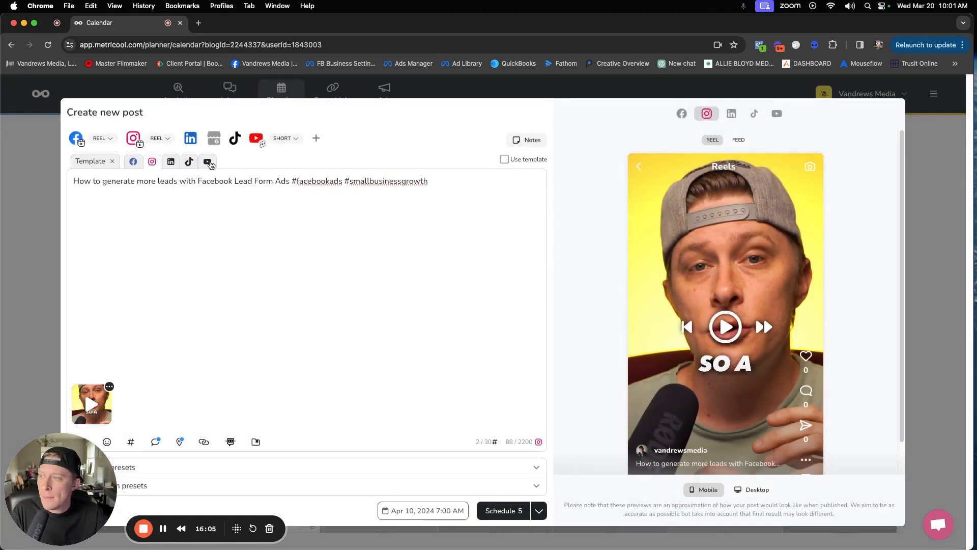
Detach the YouTube version from the shared template and check its description text
left_click(208, 161)
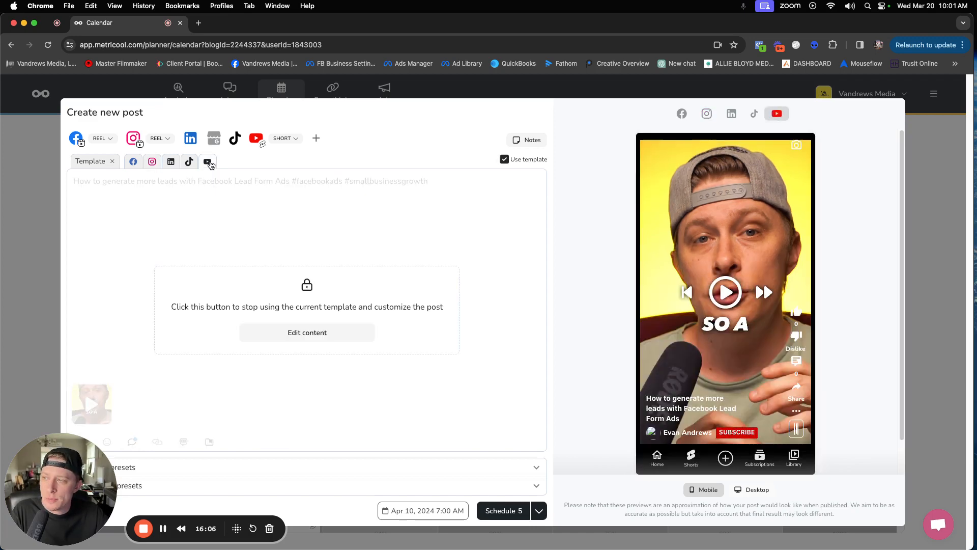
left_click(282, 333)
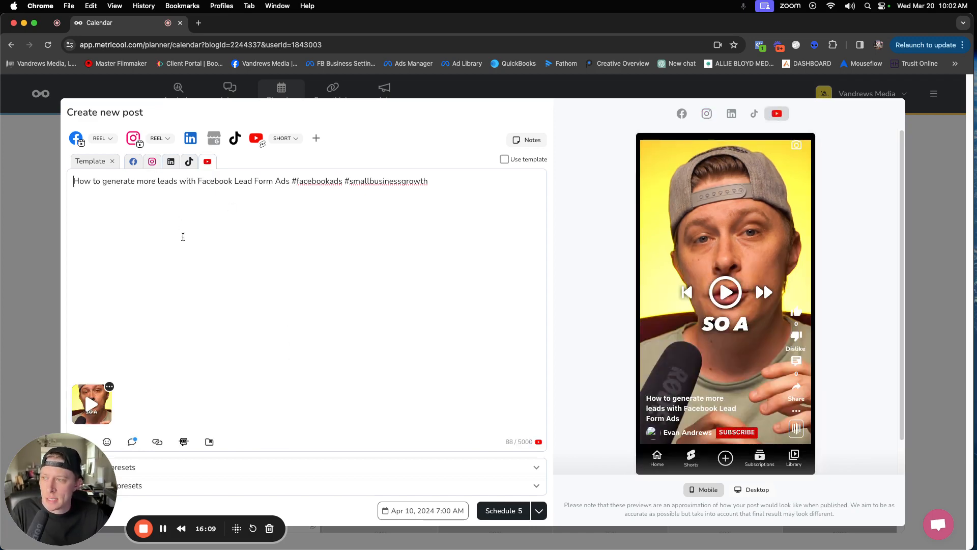
left_click_drag(450, 181, 325, 181)
left_click_drag(259, 169, 35, 161)
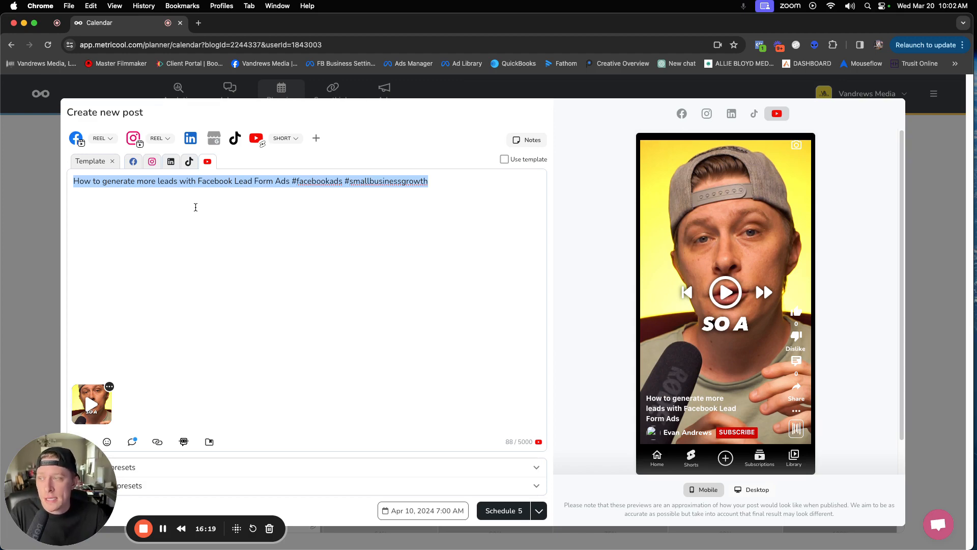
left_click(346, 220)
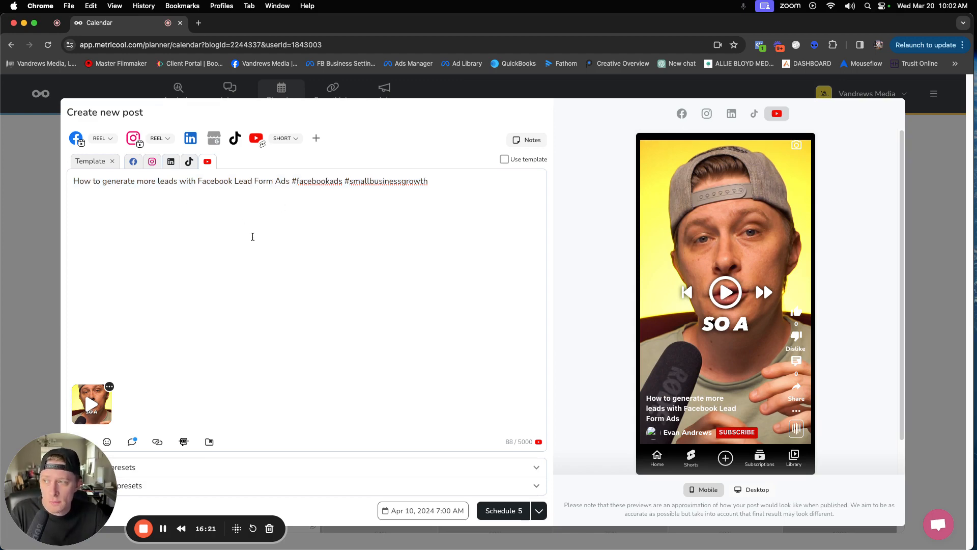
Check the YouTube title against the description and schedule the post to all five networks for Apr 10, 2024 7:00 AM
left_click(203, 485)
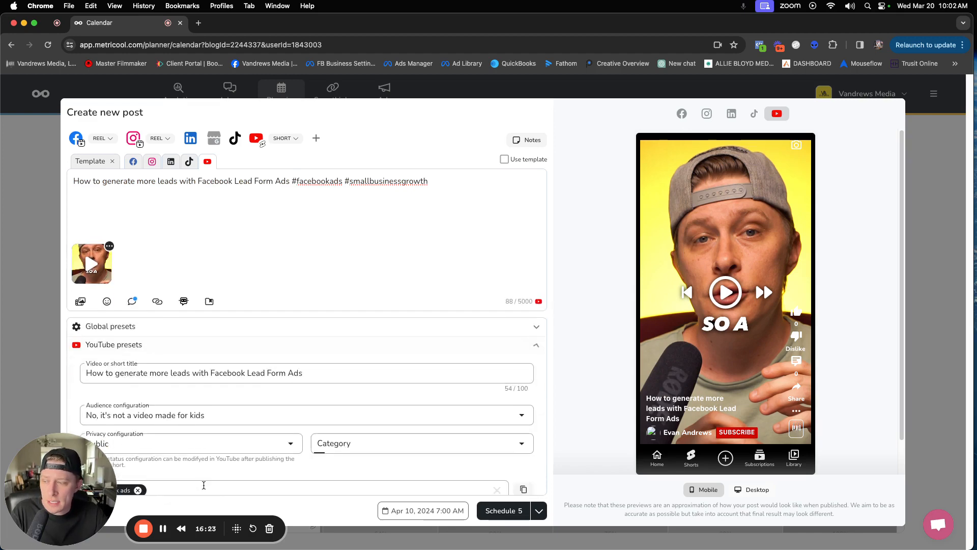
left_click_drag(304, 374, 78, 380)
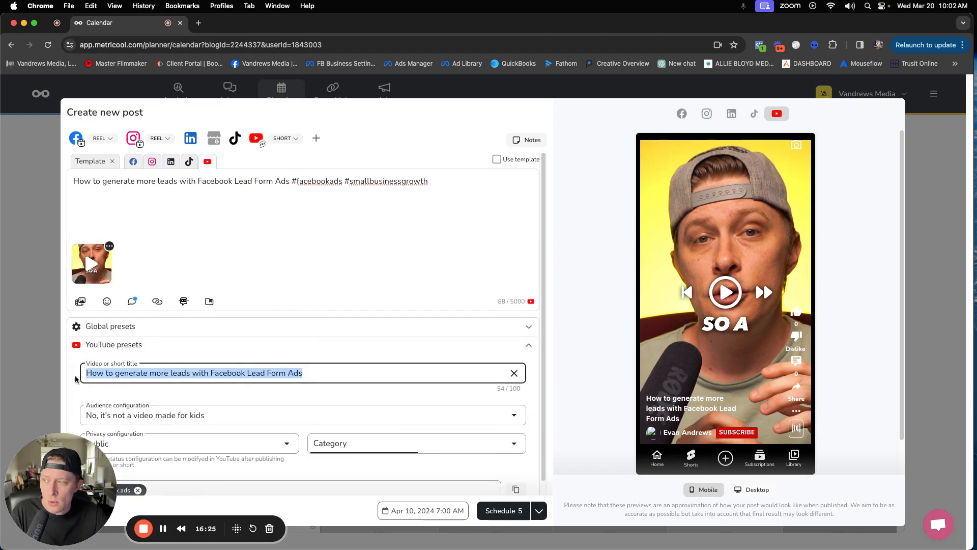
left_click(433, 185)
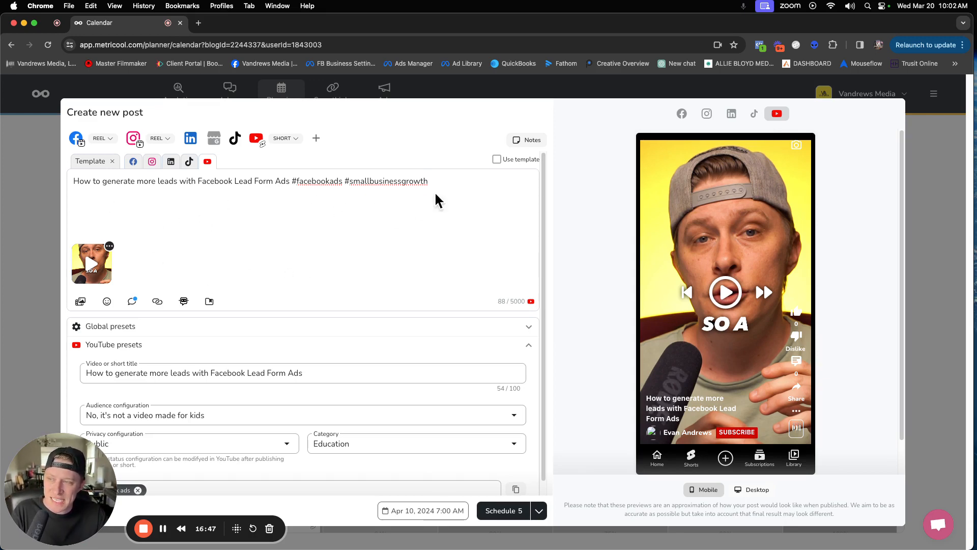
left_click_drag(441, 184, 75, 181)
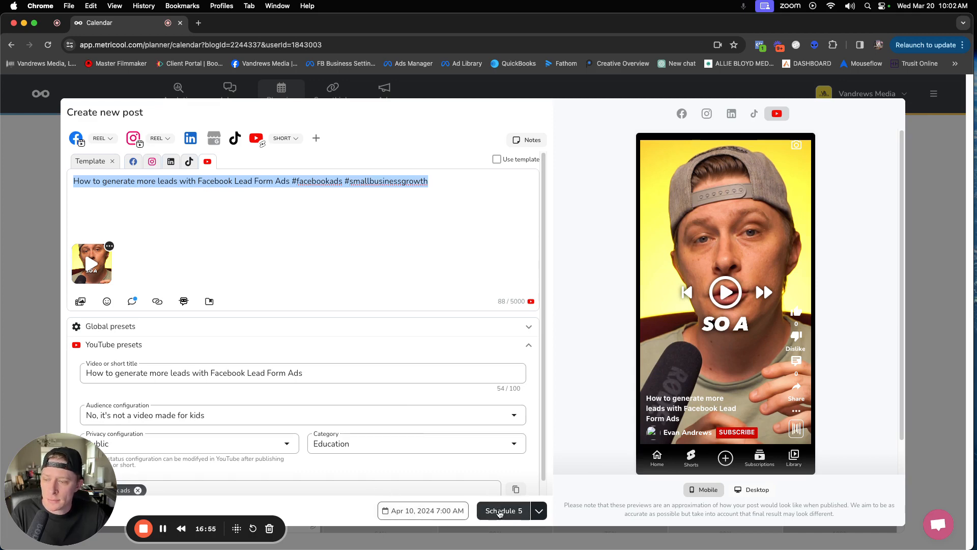
left_click(496, 510)
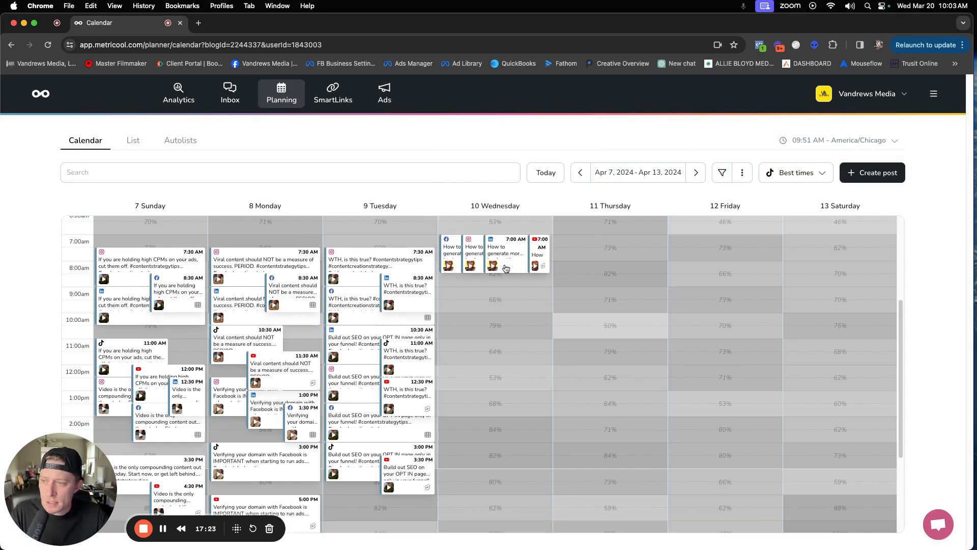
Stagger Wednesday's new posts: Facebook at 8:30 AM, LinkedIn at 9:00 AM, TikTok at 11:00 AM and YouTube at 12:30 PM
mouse_move(472, 264)
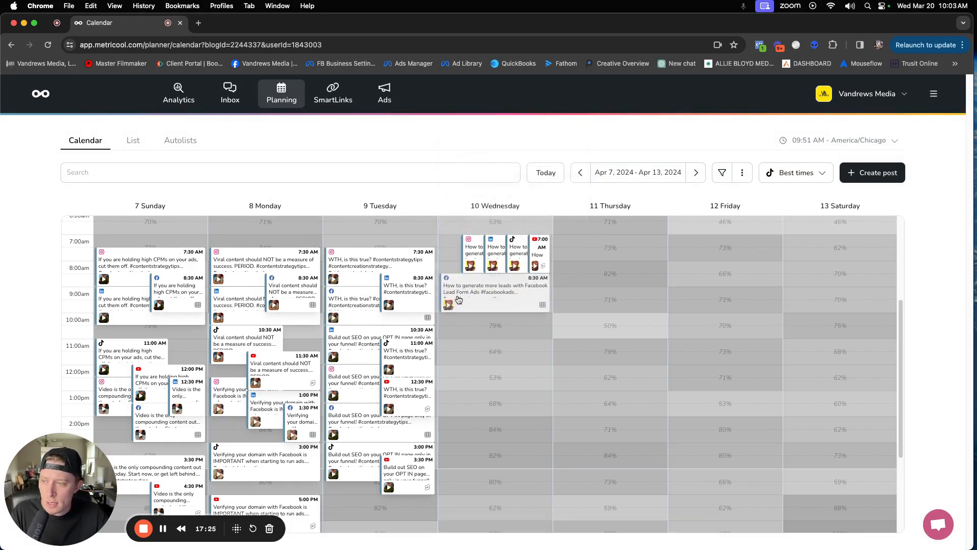
left_click(527, 267)
left_click_drag(536, 270, 529, 413)
left_click_drag(536, 264, 532, 362)
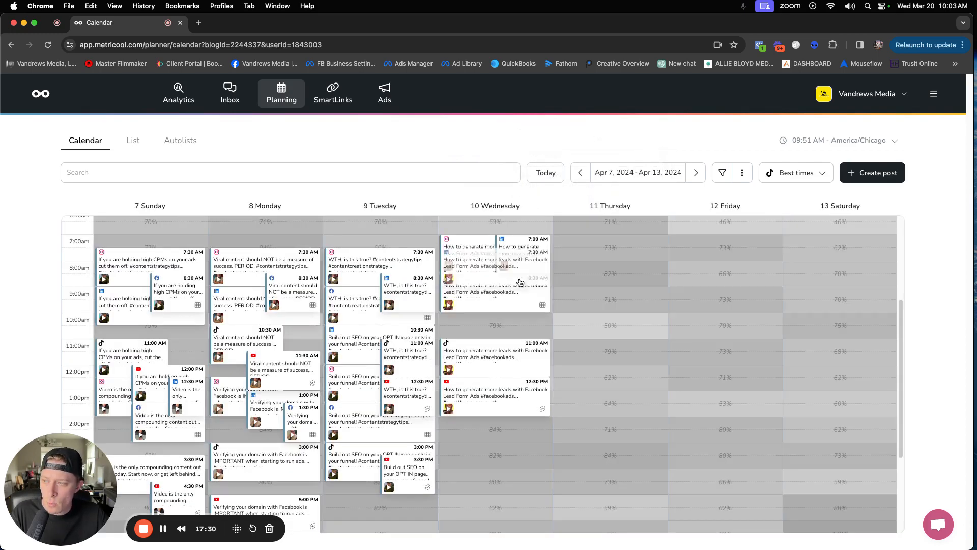
left_click_drag(520, 260, 517, 312)
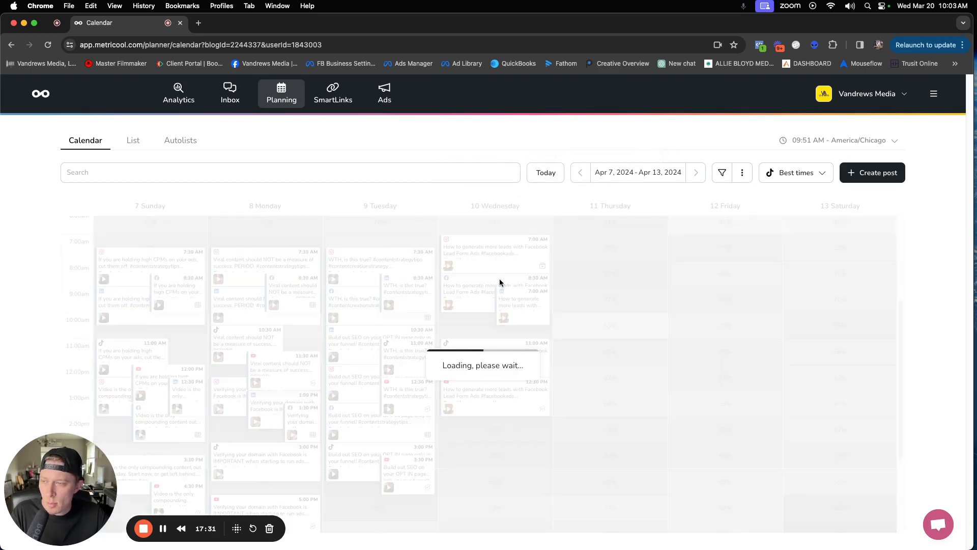
mouse_move(448, 245)
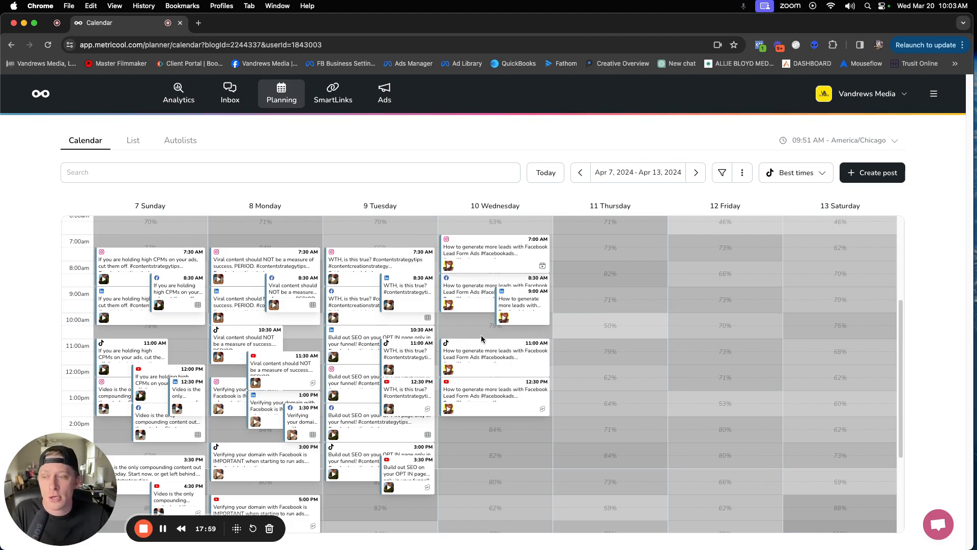
mouse_move(490, 280)
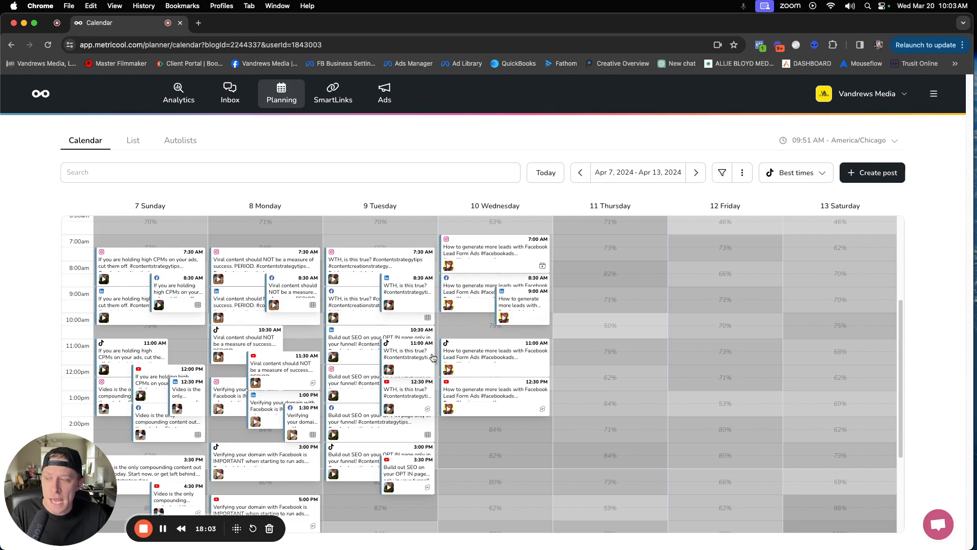
mouse_move(395, 473)
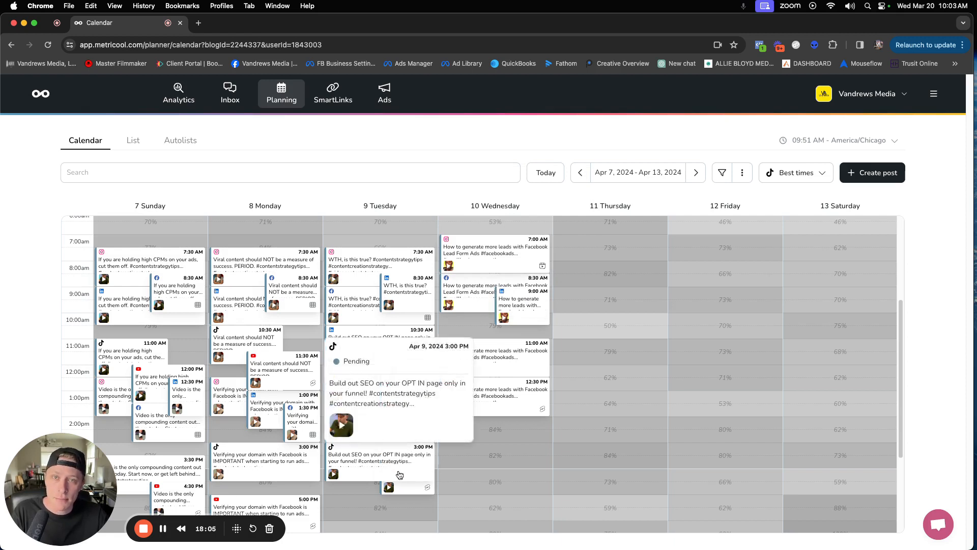
mouse_move(387, 447)
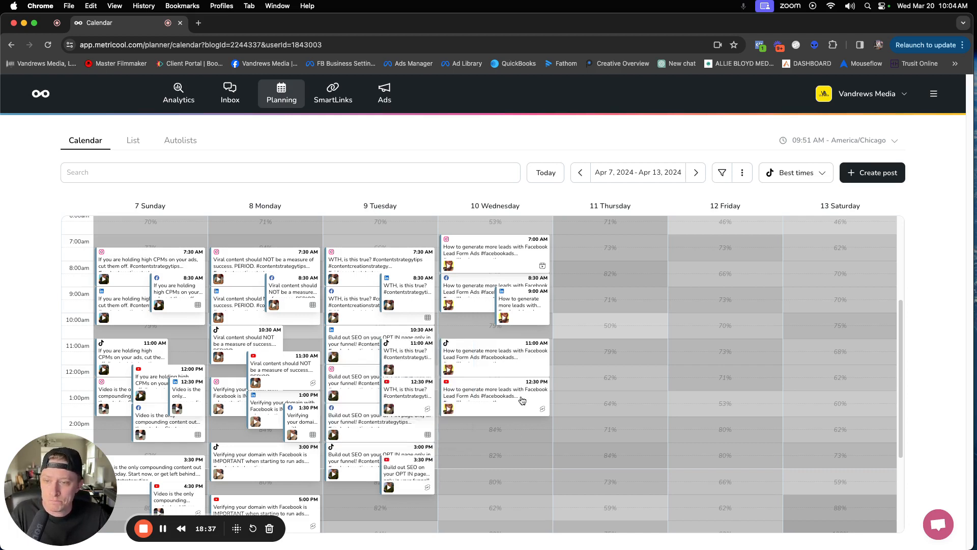
mouse_move(525, 400)
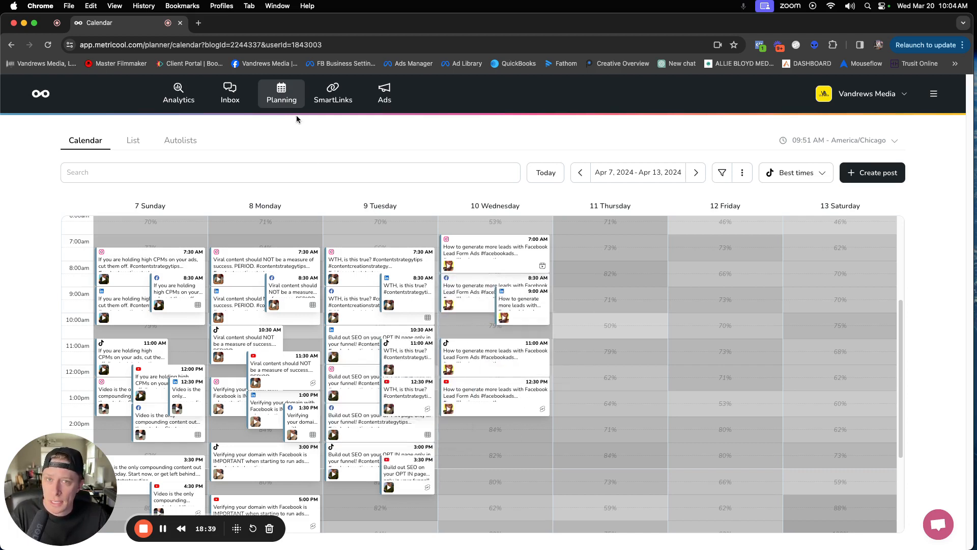
mouse_move(456, 399)
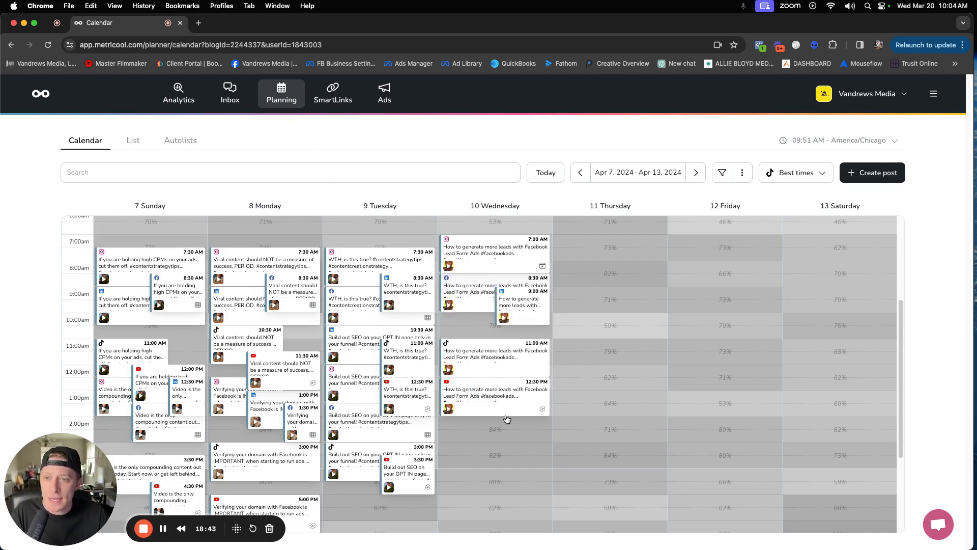
mouse_move(509, 414)
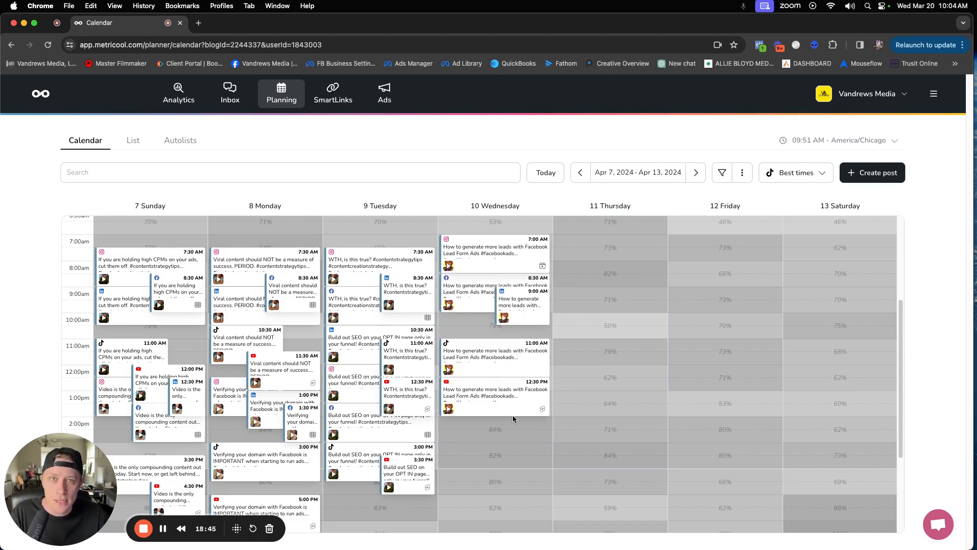